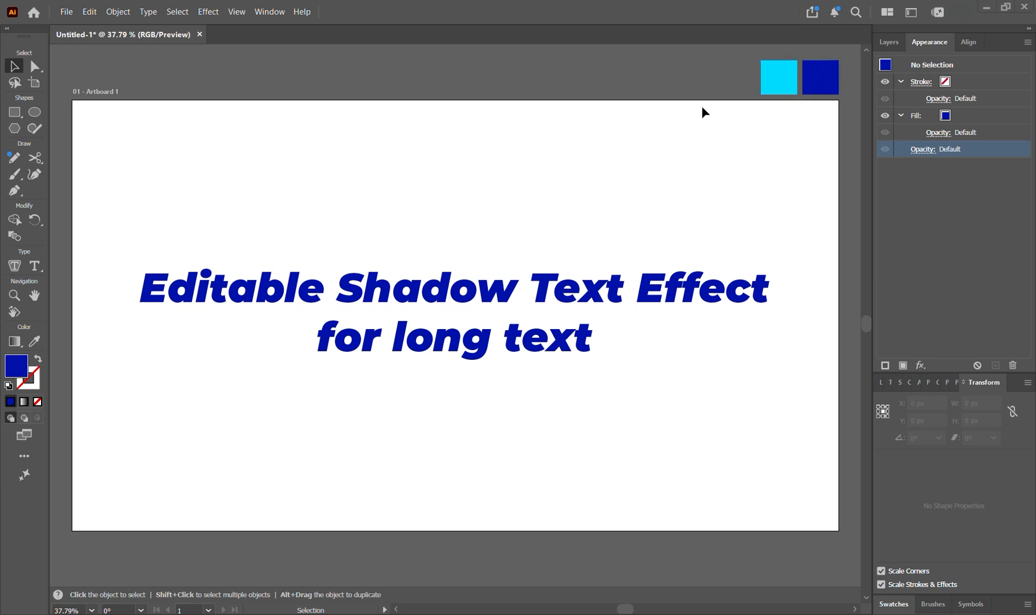
Step: Duplicate the text object slightly below itself and recolor the original with the cyan sampled from the square above the artboard
click(462, 315)
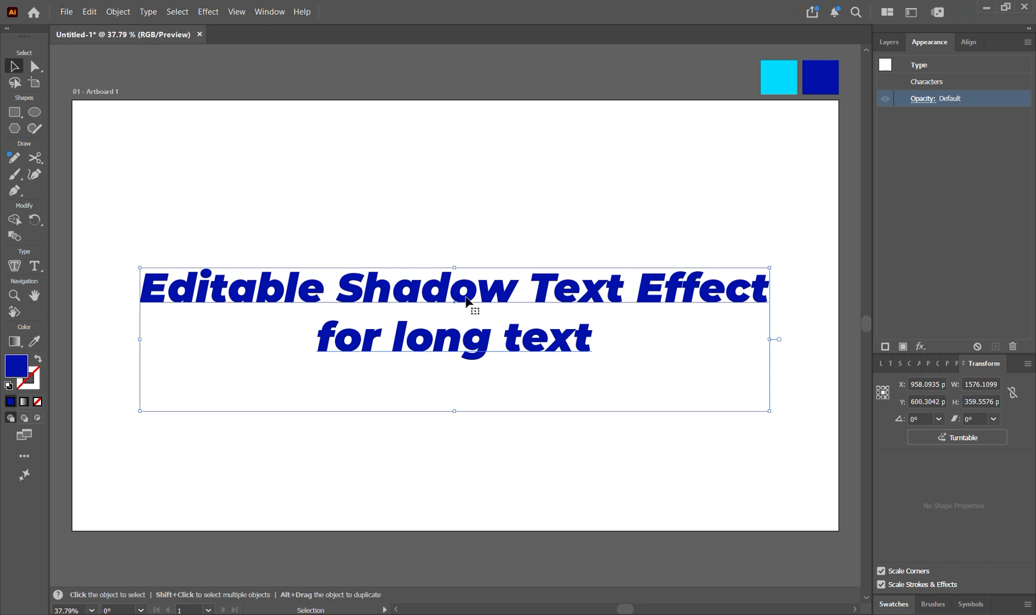
drag(465, 298, 466, 330)
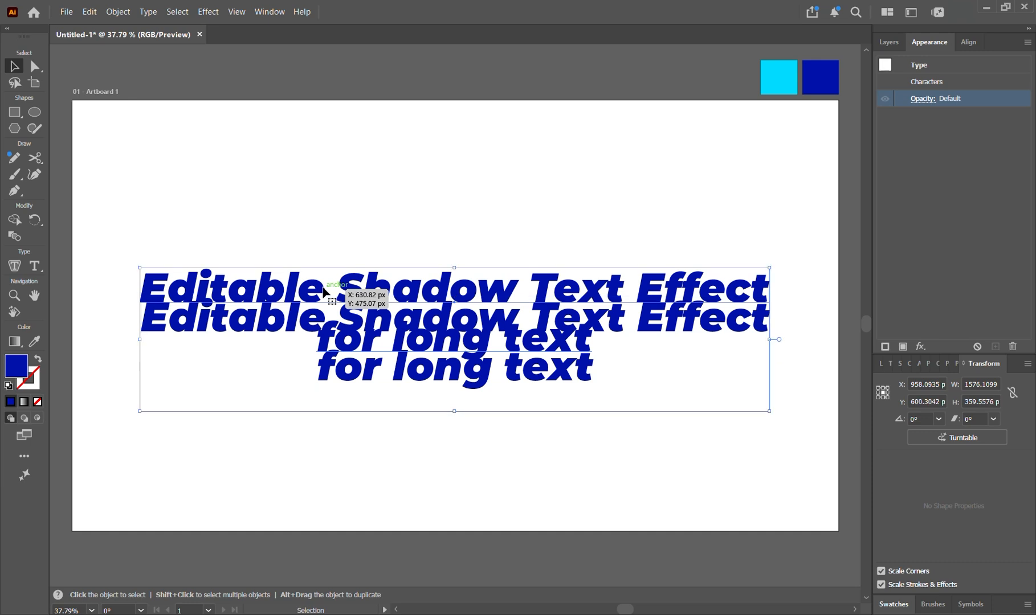
click(34, 341)
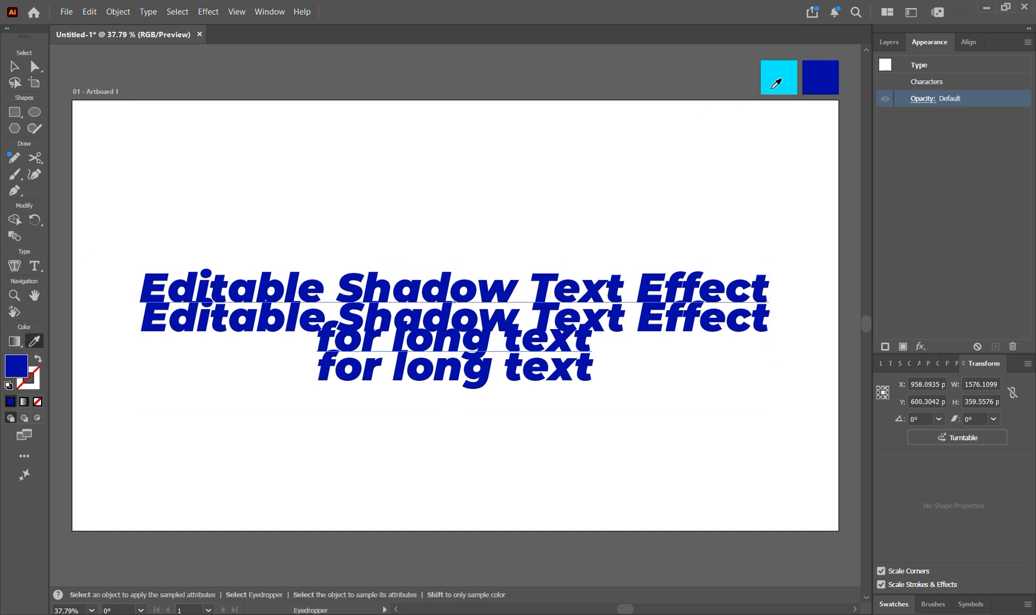
click(770, 83)
click(14, 66)
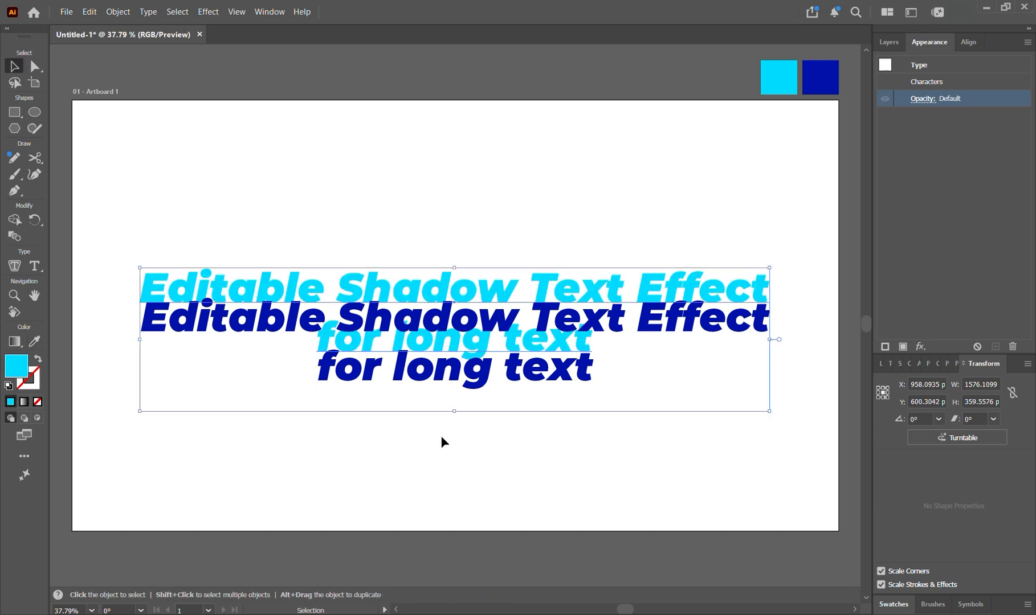
Step: Place the dark blue text behind the cyan text, offset slightly down and to the right as a shadow
click(467, 391)
drag(474, 380, 476, 357)
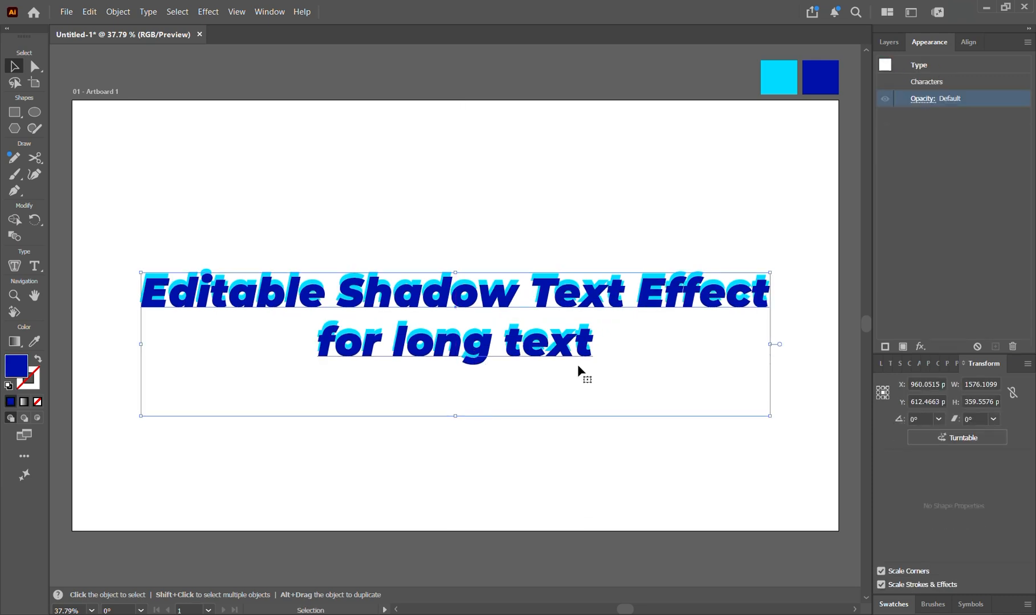
key(ctrl+bracketleft)
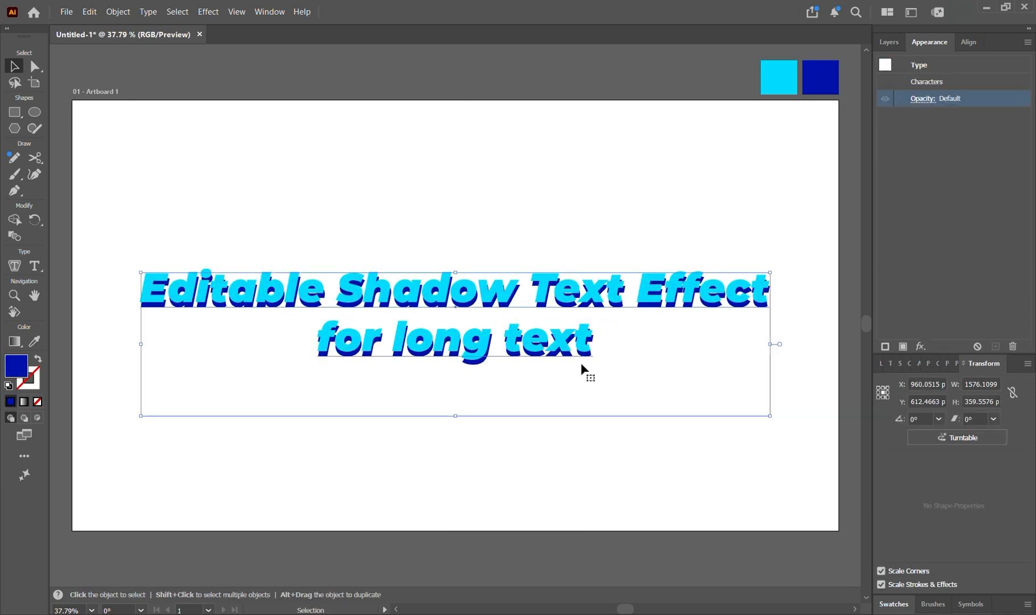
click(451, 459)
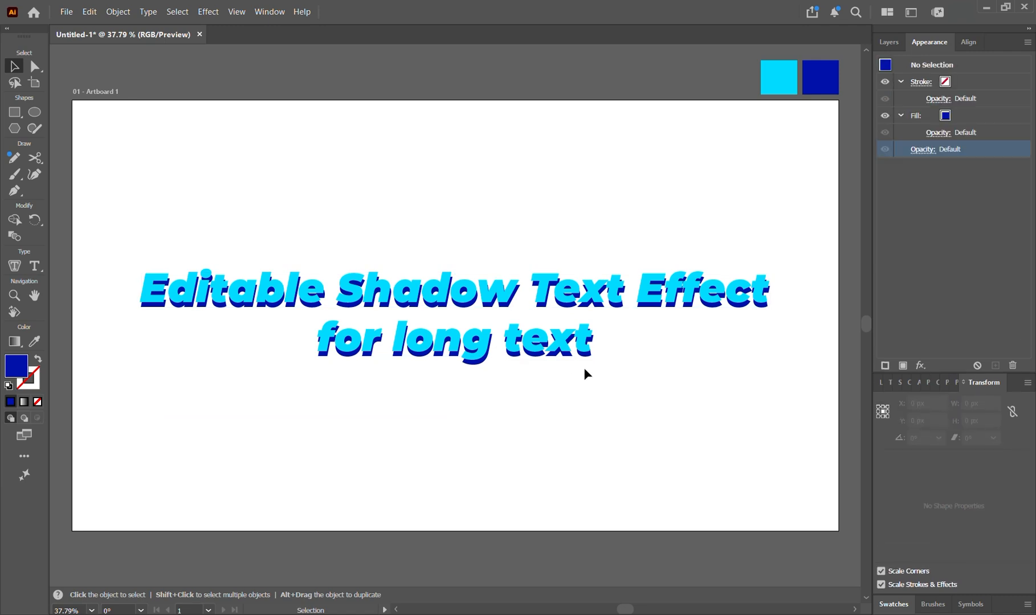
drag(312, 301, 309, 301)
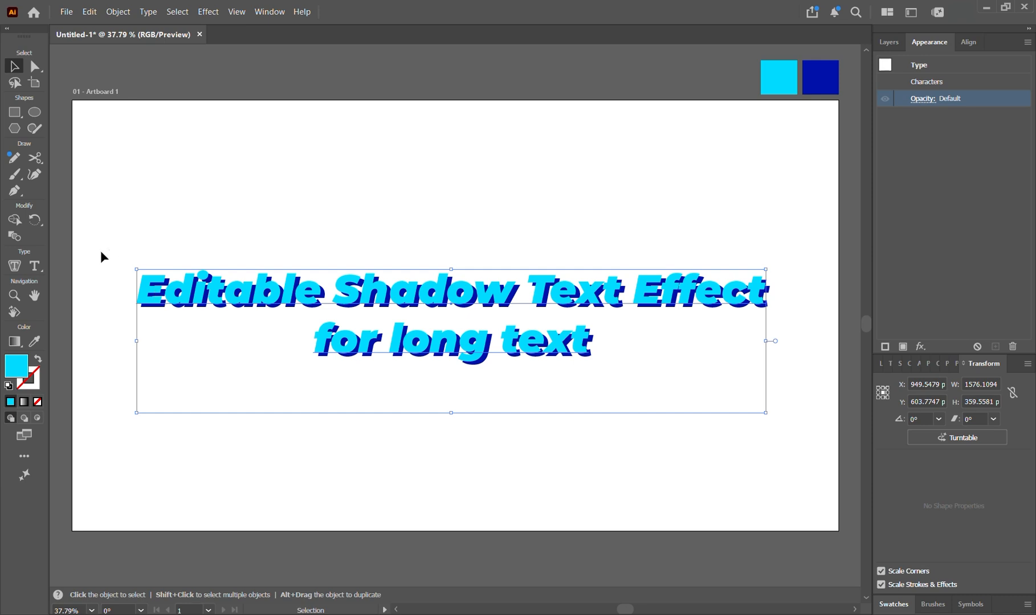
Step: Blend the cyan text with the dark blue text behind it using the Blend tool, and deselect the result
click(14, 235)
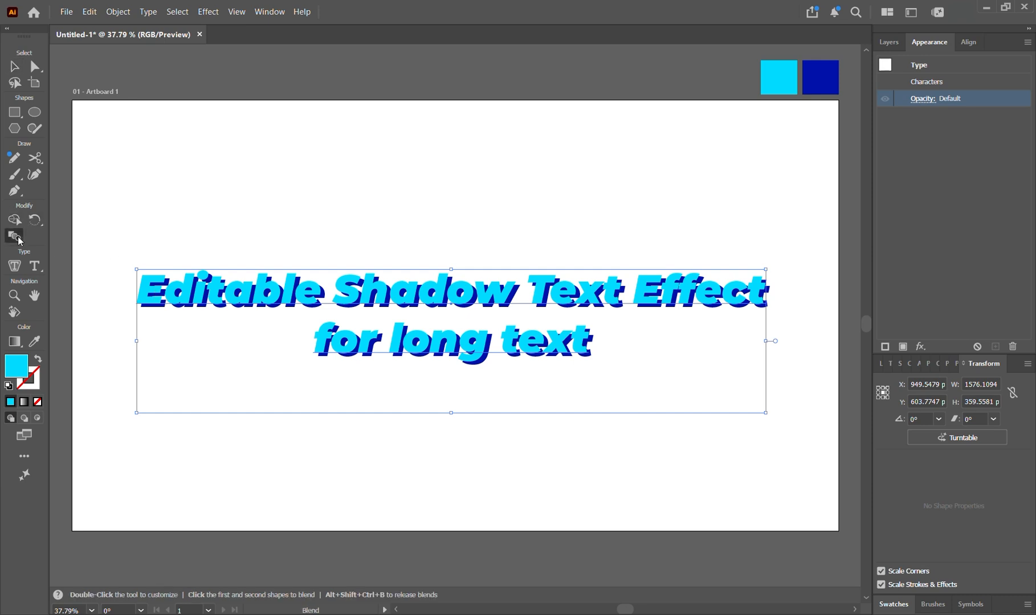
click(294, 300)
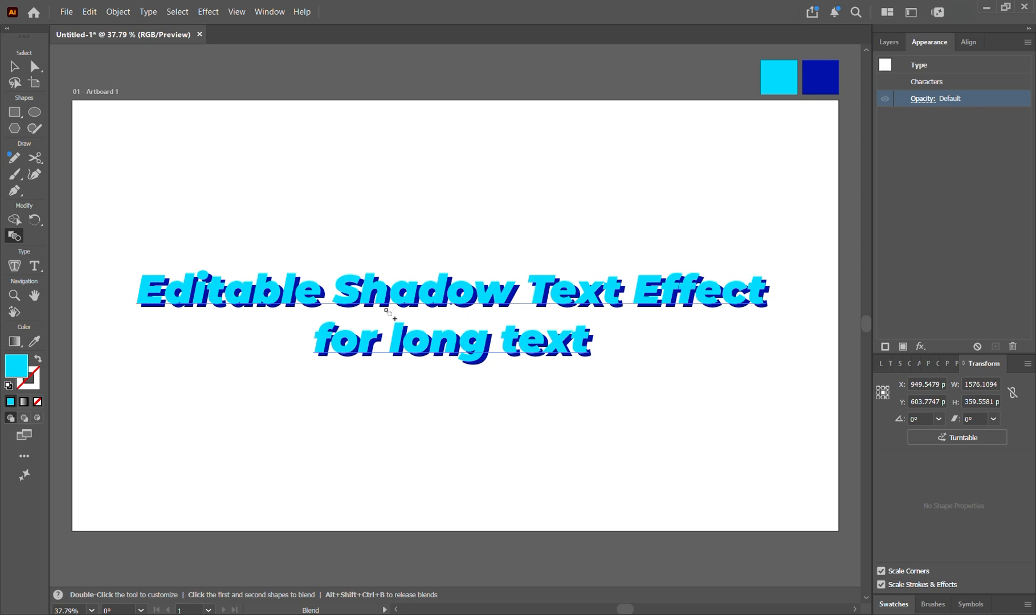
click(387, 311)
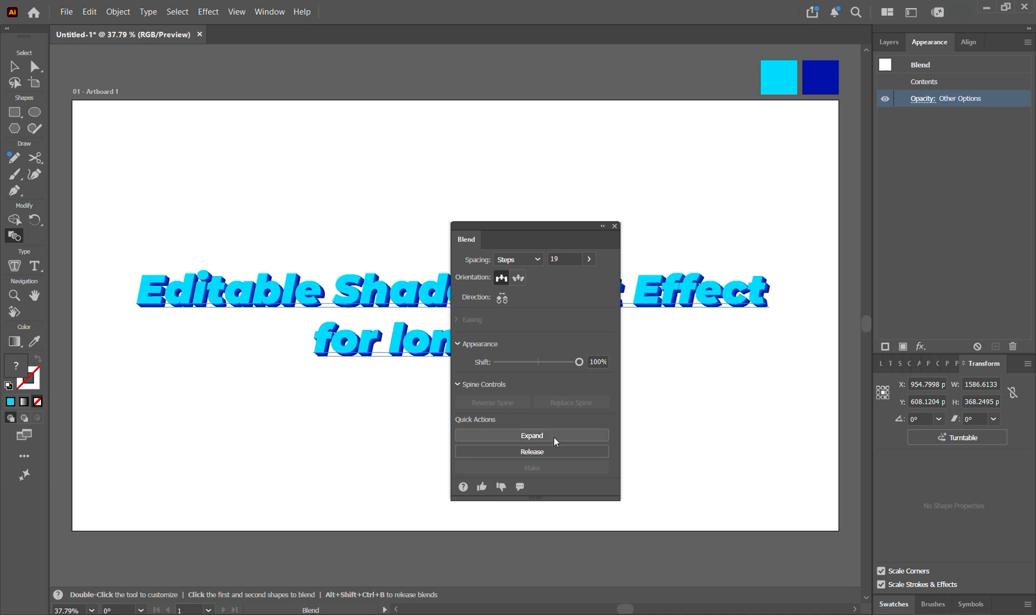
click(615, 226)
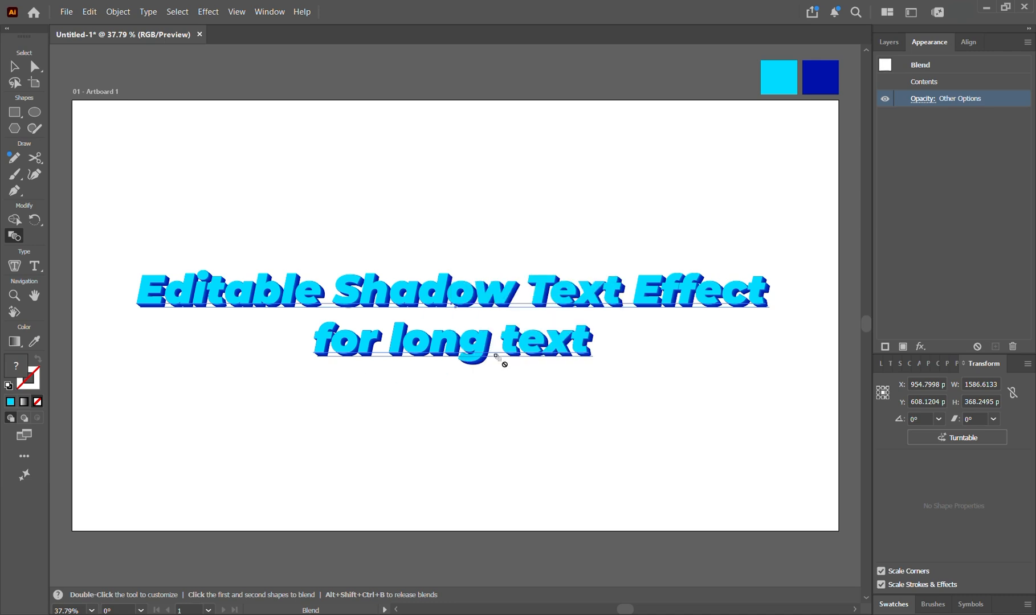
click(15, 66)
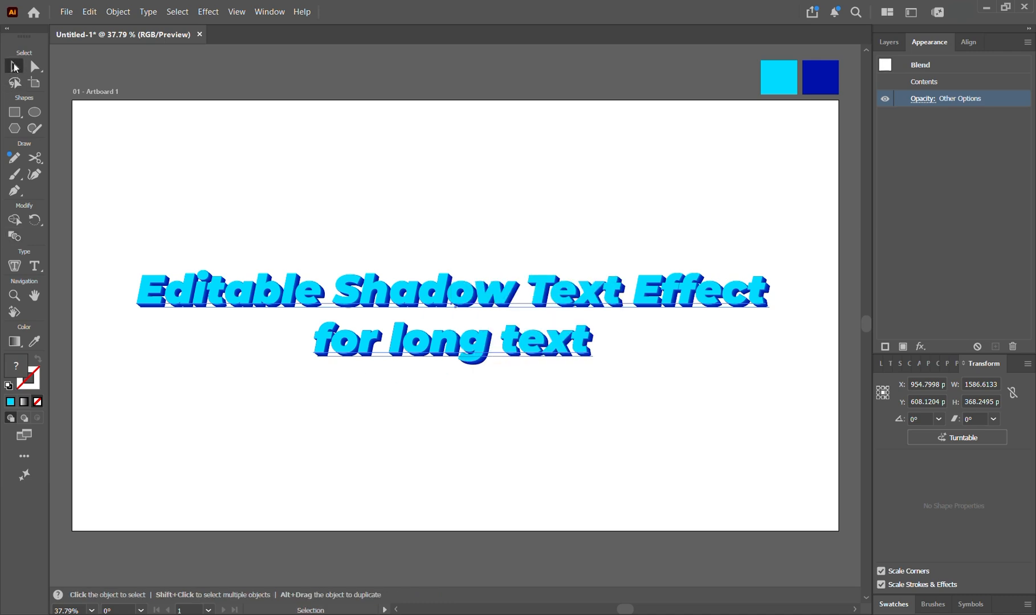
click(450, 465)
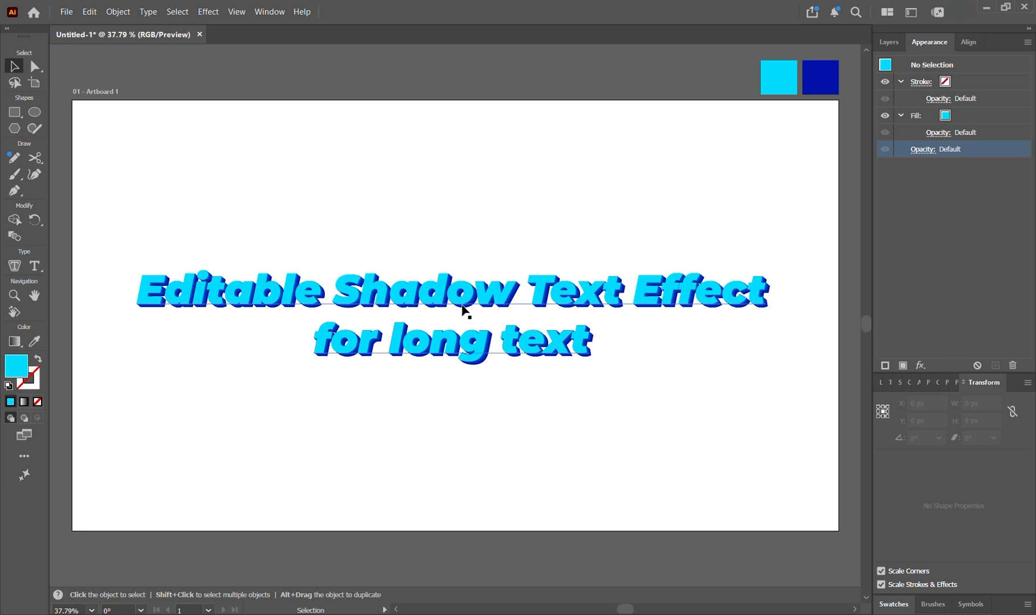
Step: Delete the word "Effect" from the cyan front text of the blend
click(34, 266)
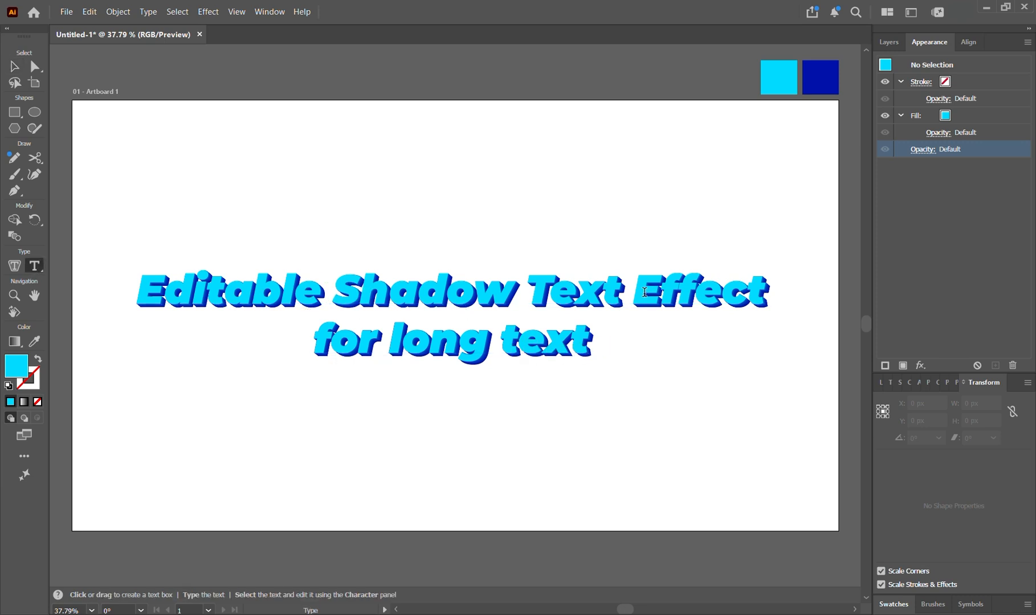
drag(644, 293, 839, 287)
key(BackSpace)
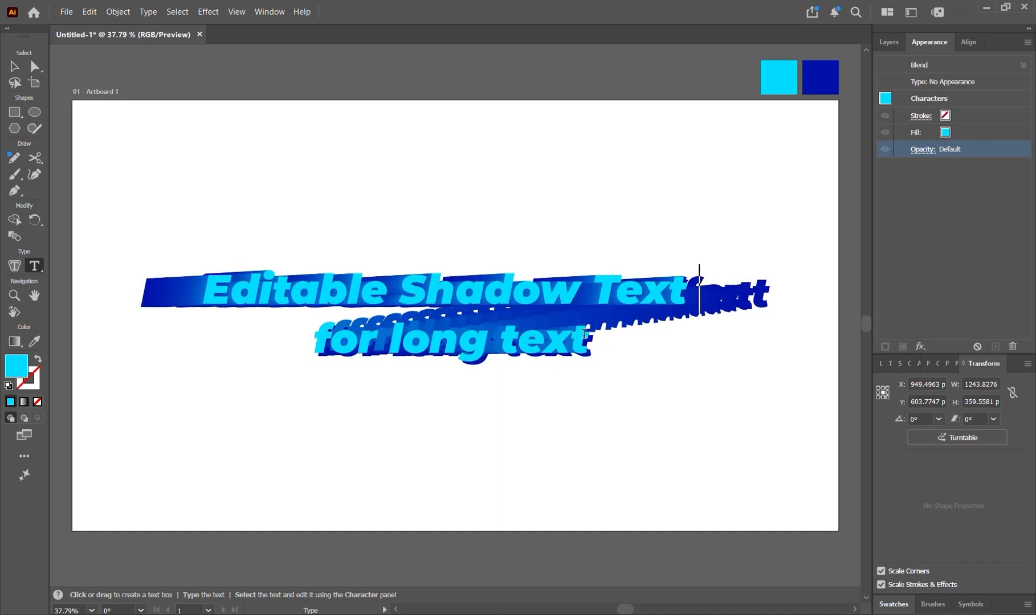
click(16, 73)
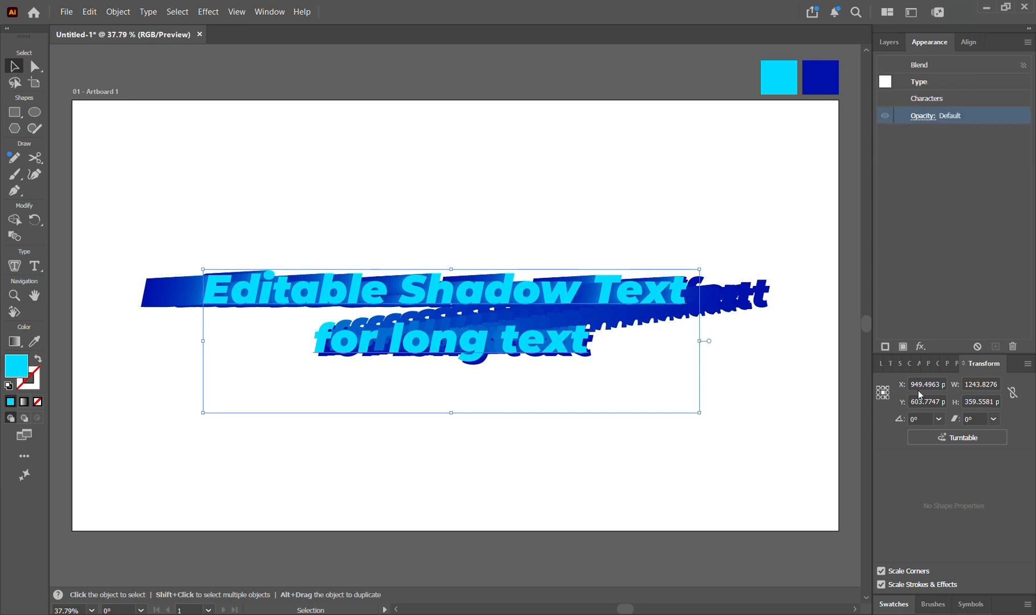
Step: Delete the word "Effect" from the dark blue shadow text of the blend
click(34, 266)
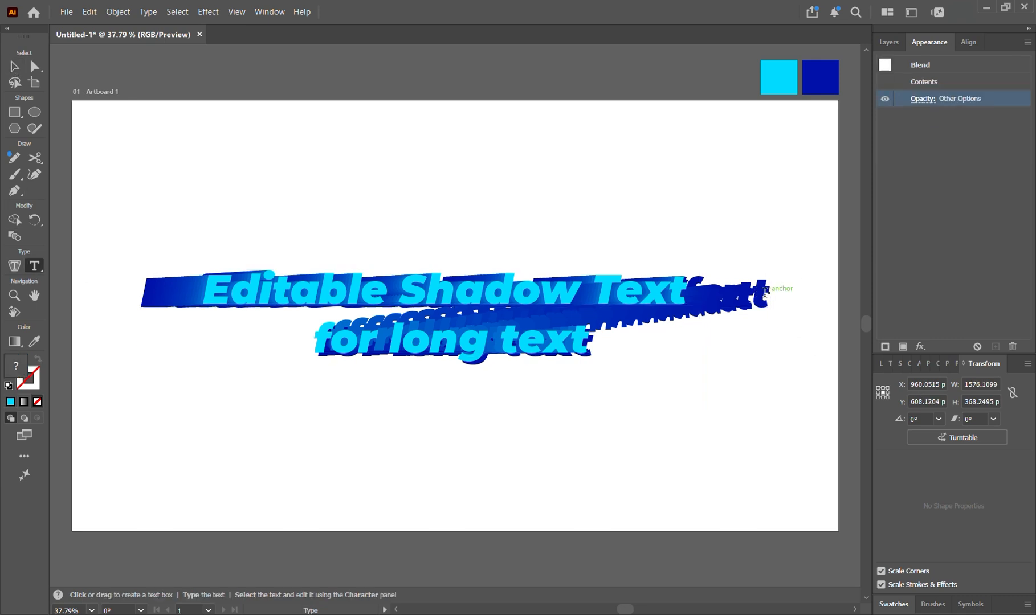
drag(769, 290, 648, 299)
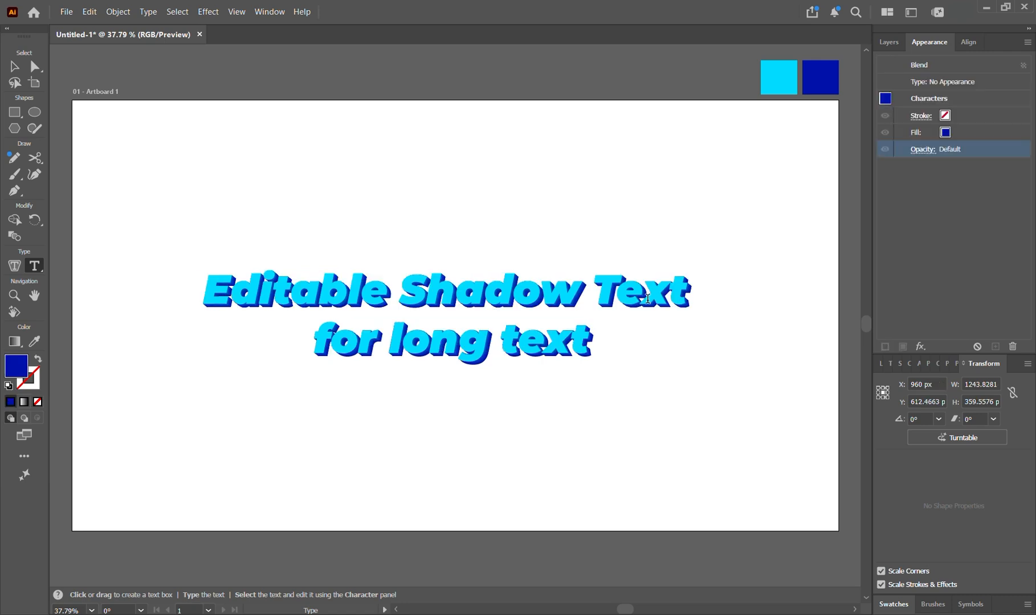
click(15, 66)
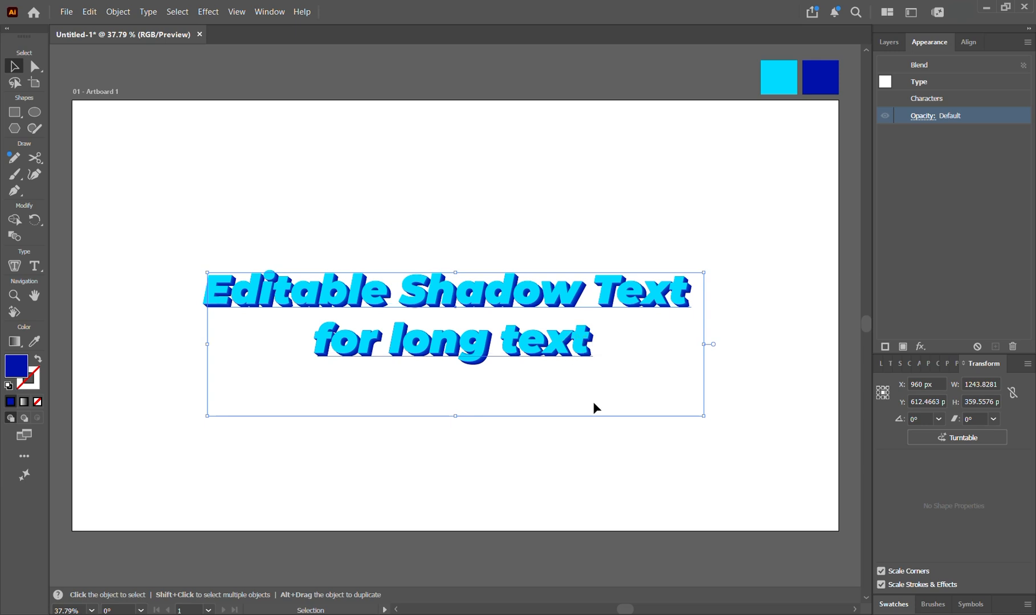
Step: Undo the text deletions, blend, recoloring and duplication, back to the single dark blue text object
key(a)
key(ctrl+z)
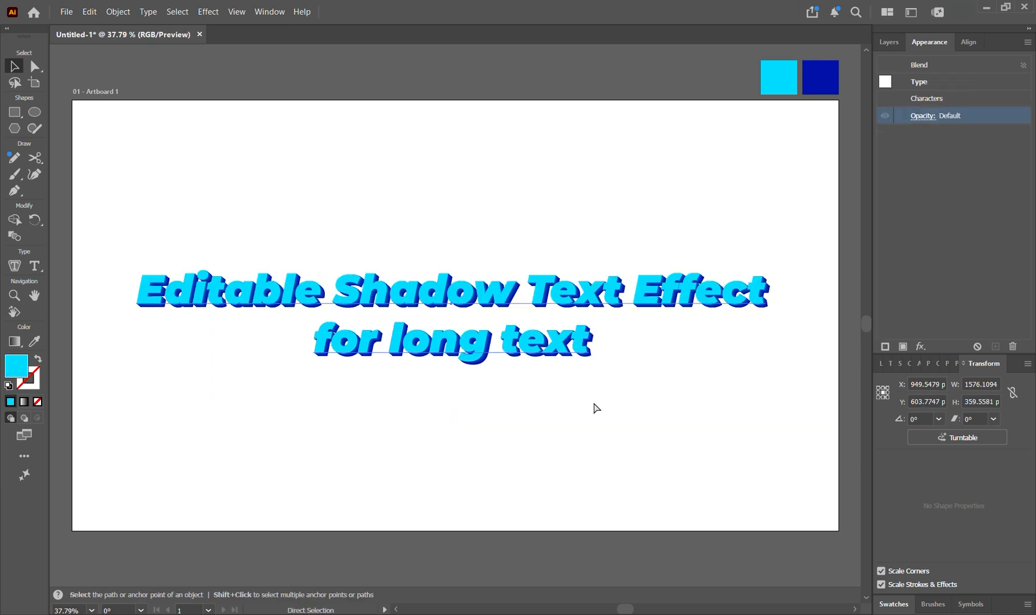
key(ctrl+z)
key(ctrl+z)
key(ctrl+z)
key(ctrl+z)
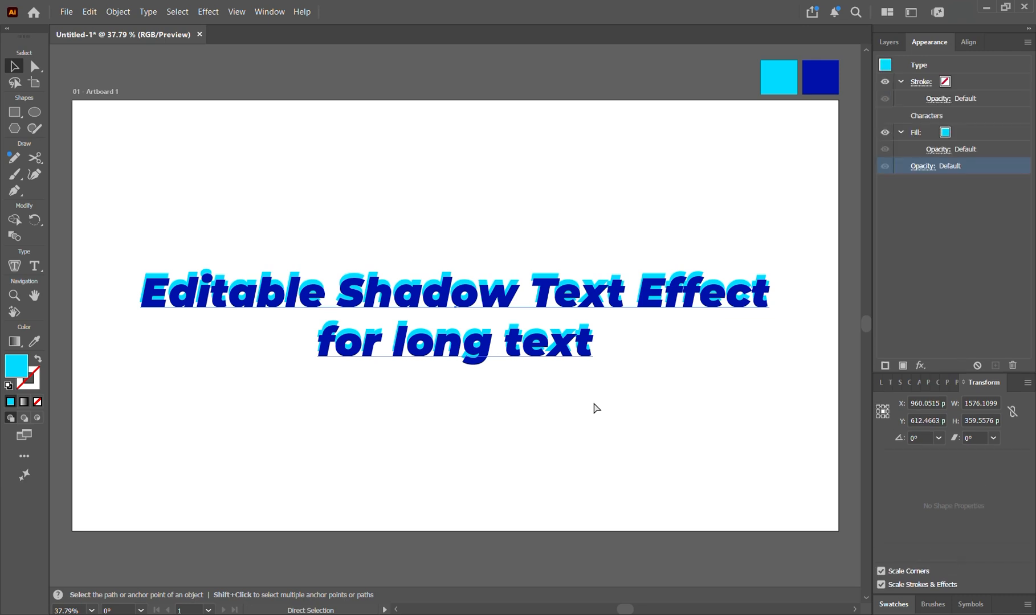
key(ctrl+z)
key(ctrl+z)
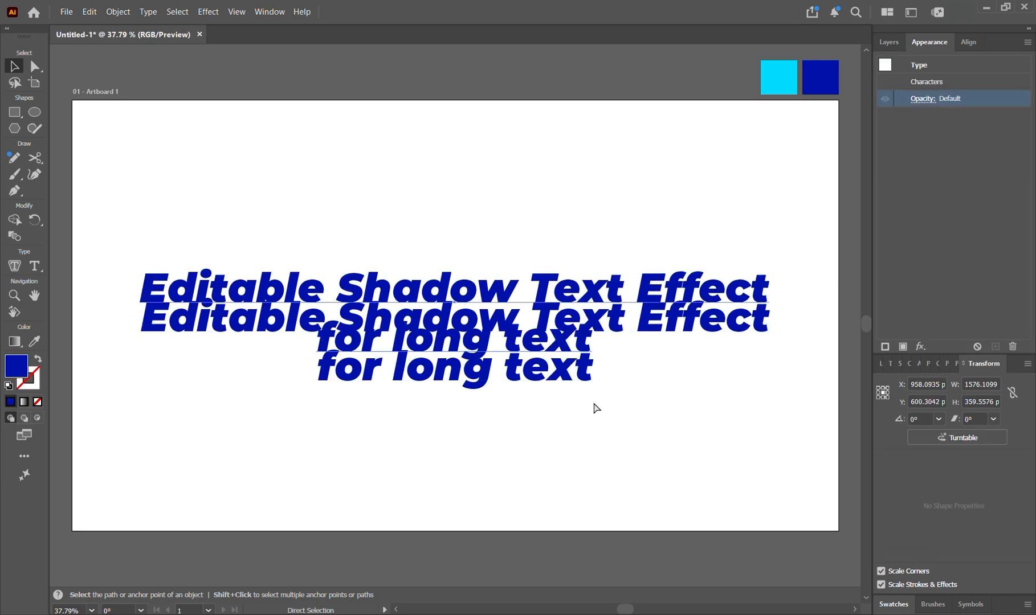
key(ctrl+z)
key(v)
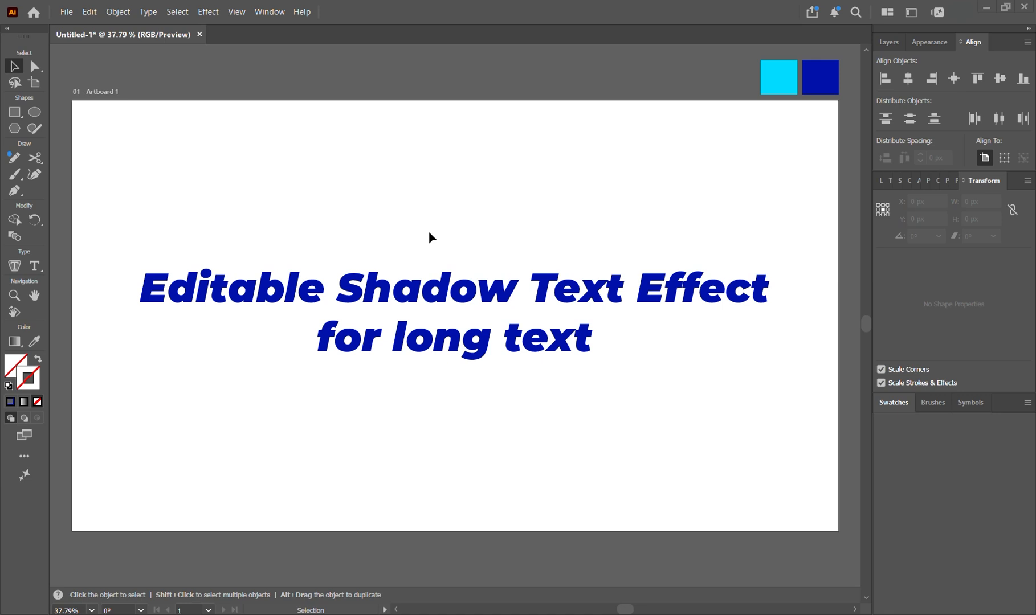
Step: Select the text object and add a new fill to its appearance
click(454, 298)
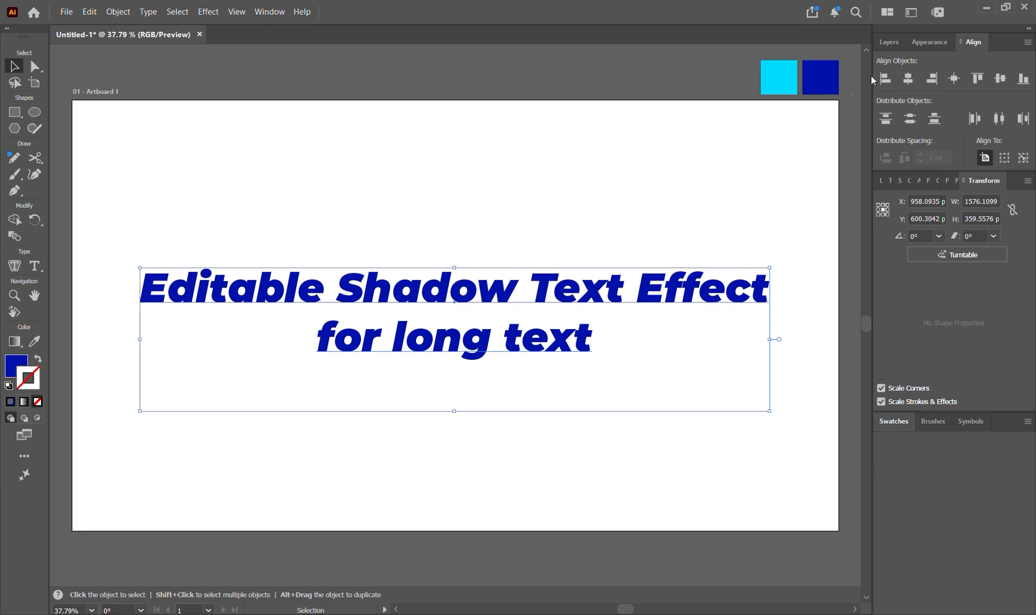
click(929, 42)
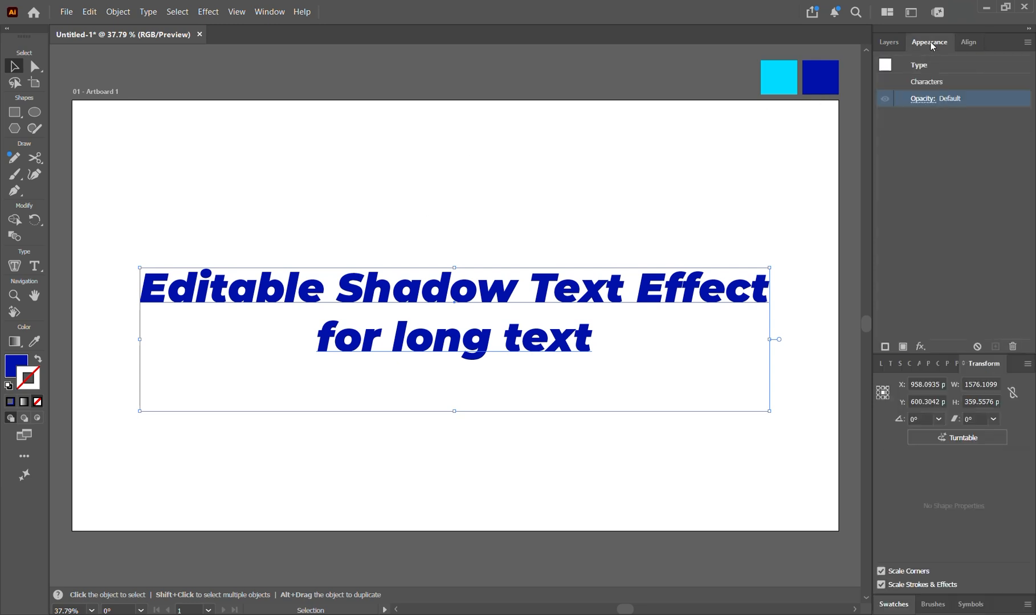
click(263, 12)
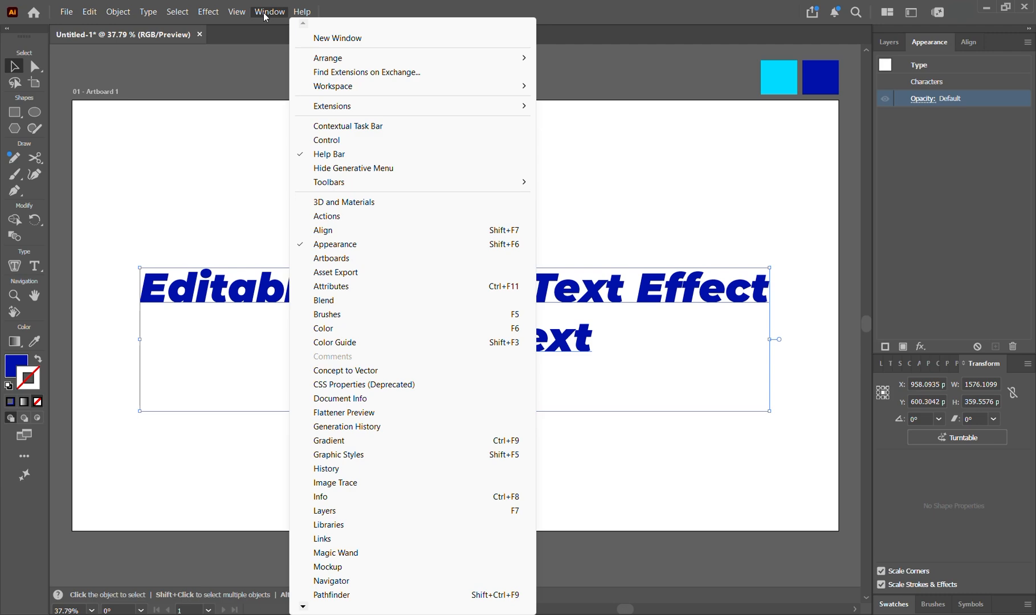
click(263, 12)
click(264, 14)
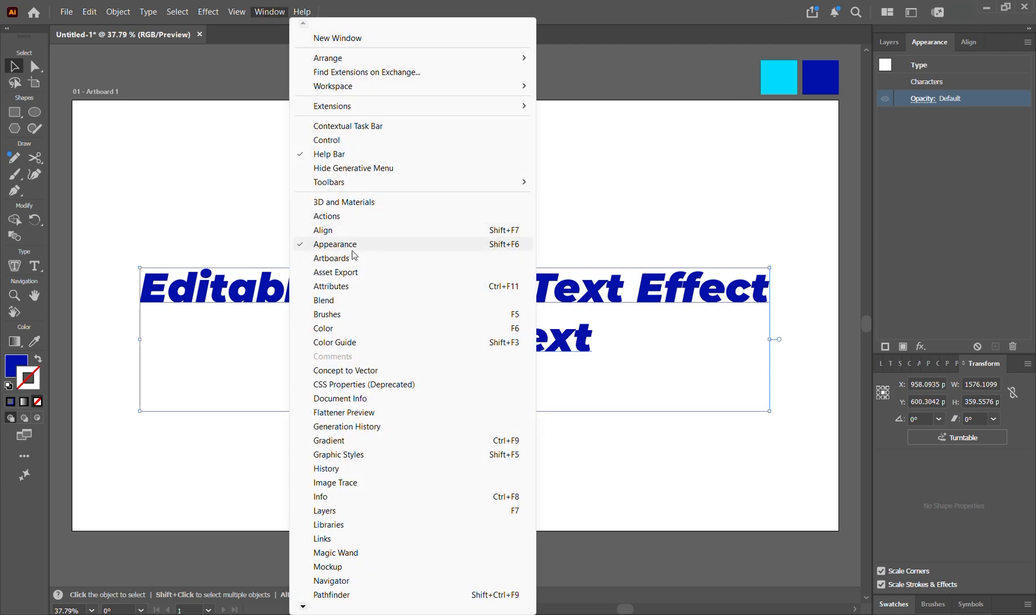
click(931, 45)
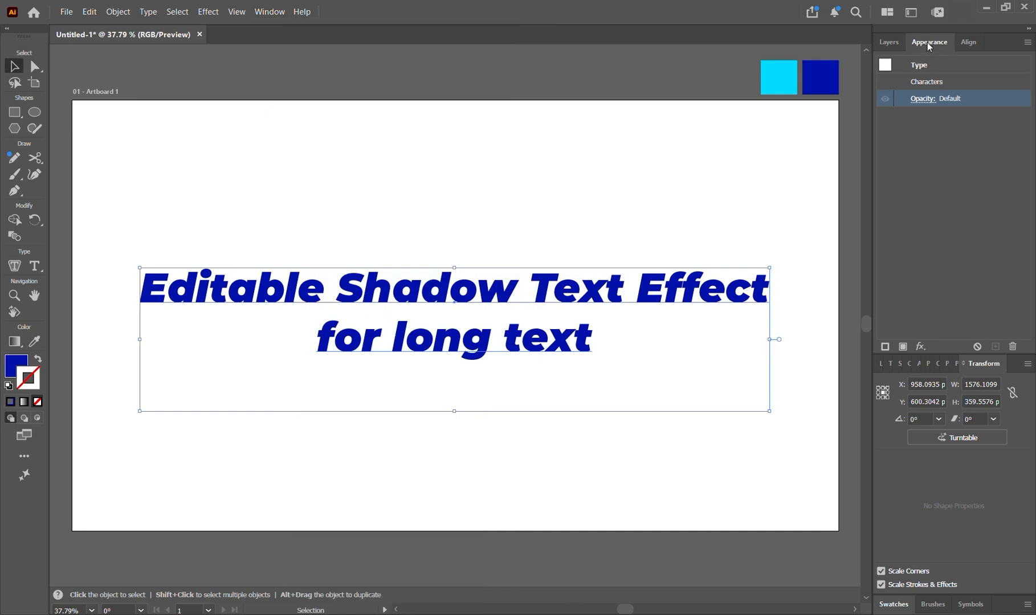
click(1027, 45)
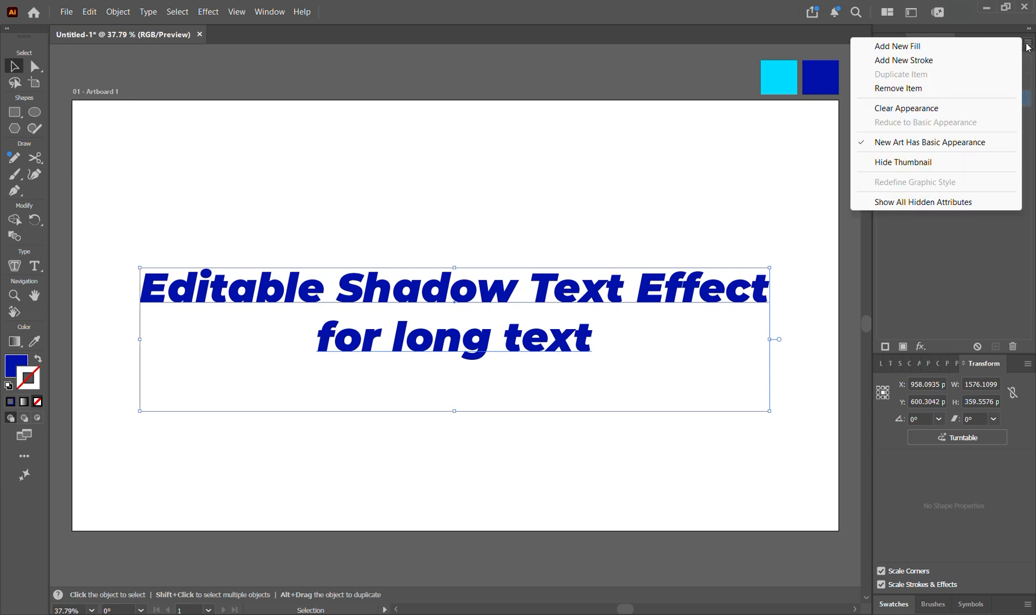
click(908, 48)
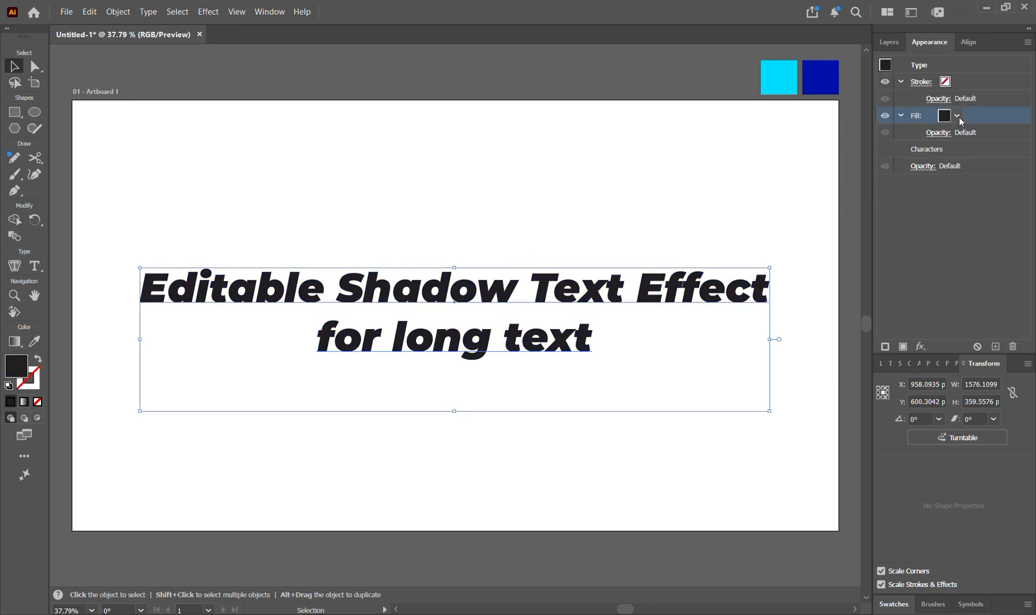
Step: Color the text's new fill with the dark blue sampled from the square above the artboard
click(959, 118)
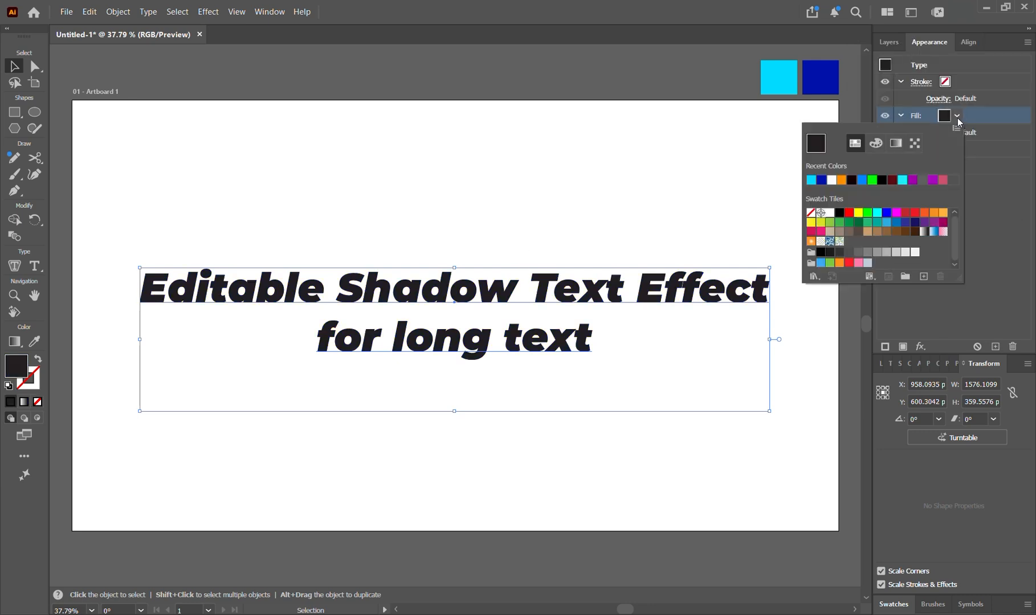
click(819, 214)
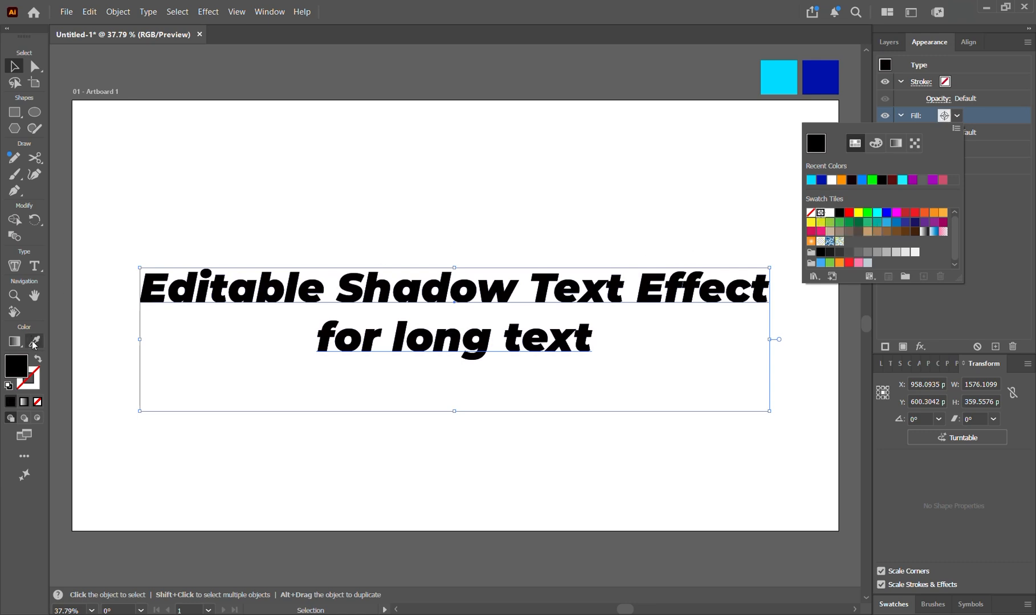
key(Escape)
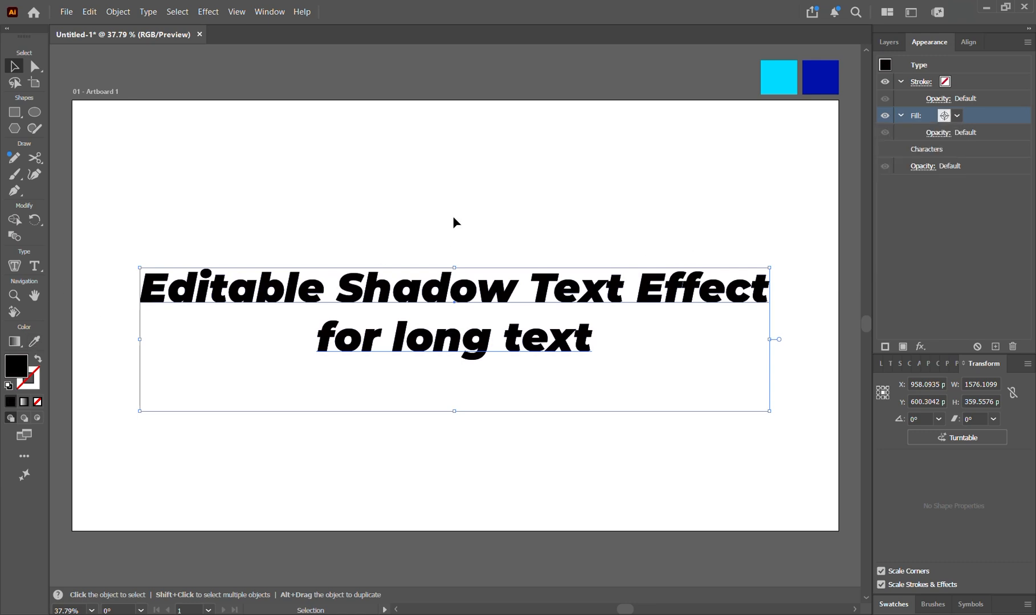
click(43, 337)
click(832, 86)
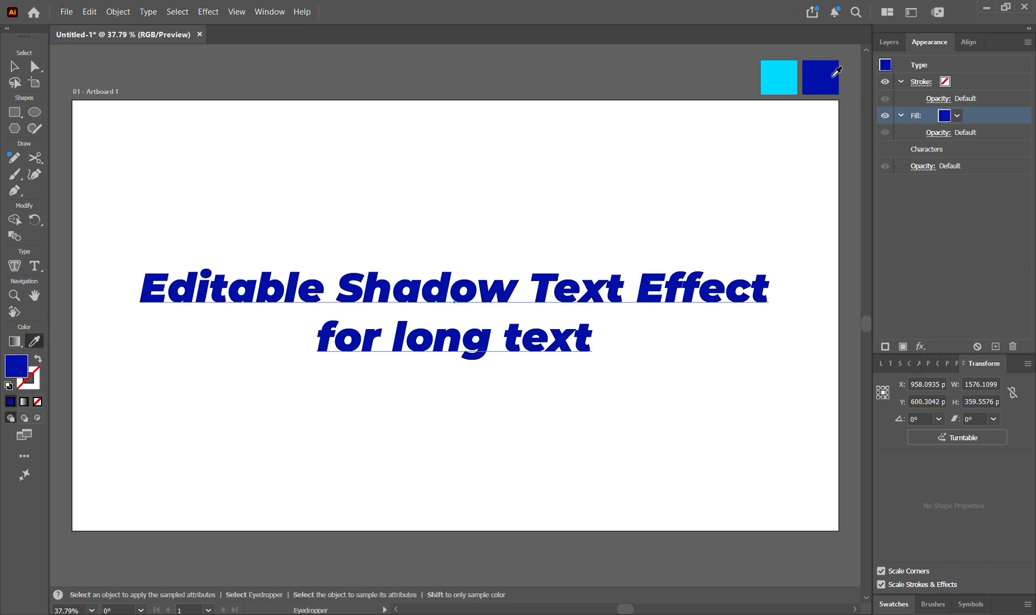
Step: Recolor the text's fill with the cyan sampled from the square above the artboard, and add a second fill below it
click(785, 80)
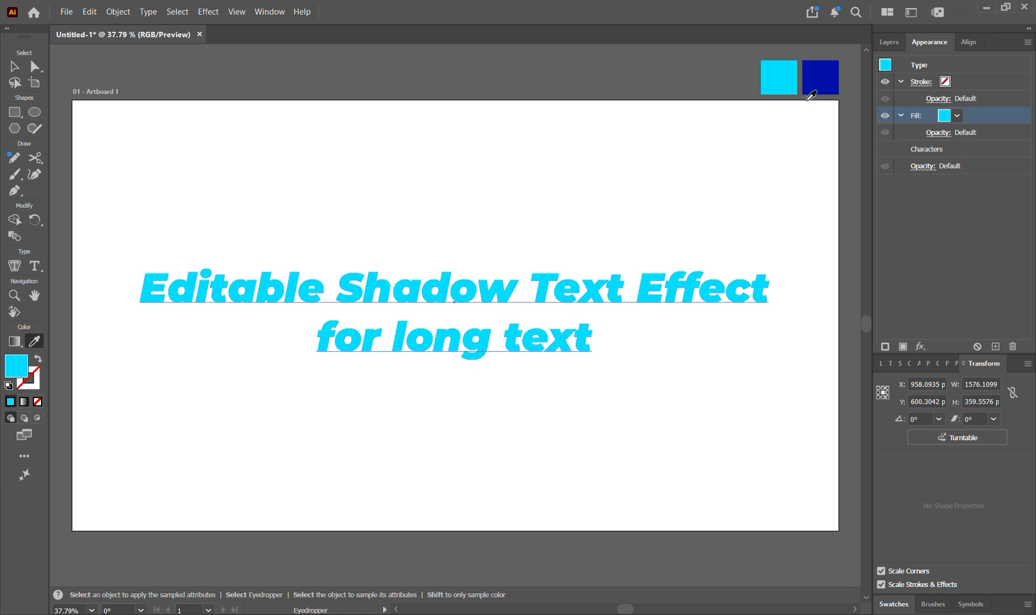
key(v)
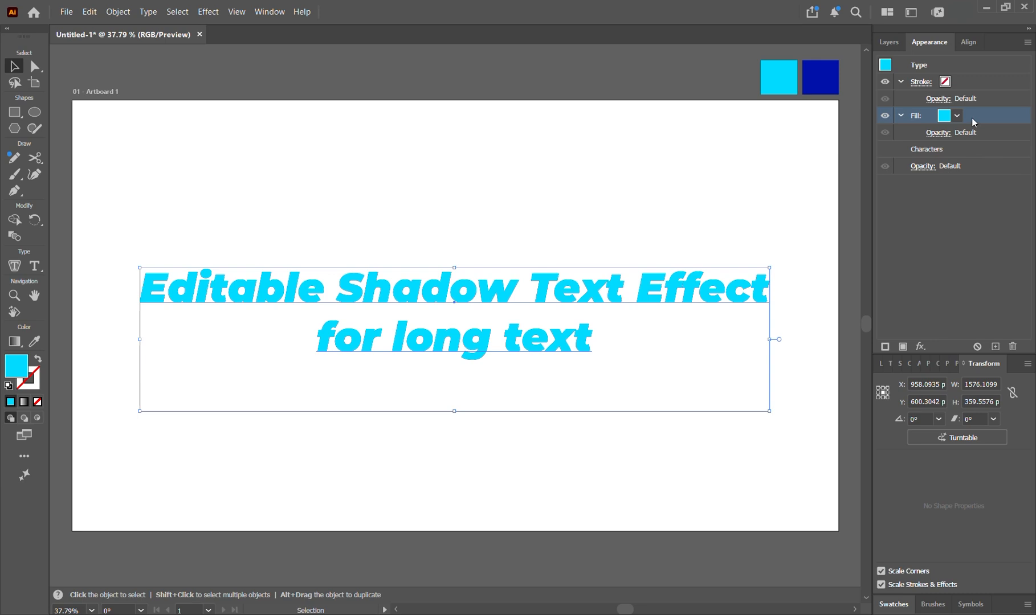
click(1027, 42)
click(951, 48)
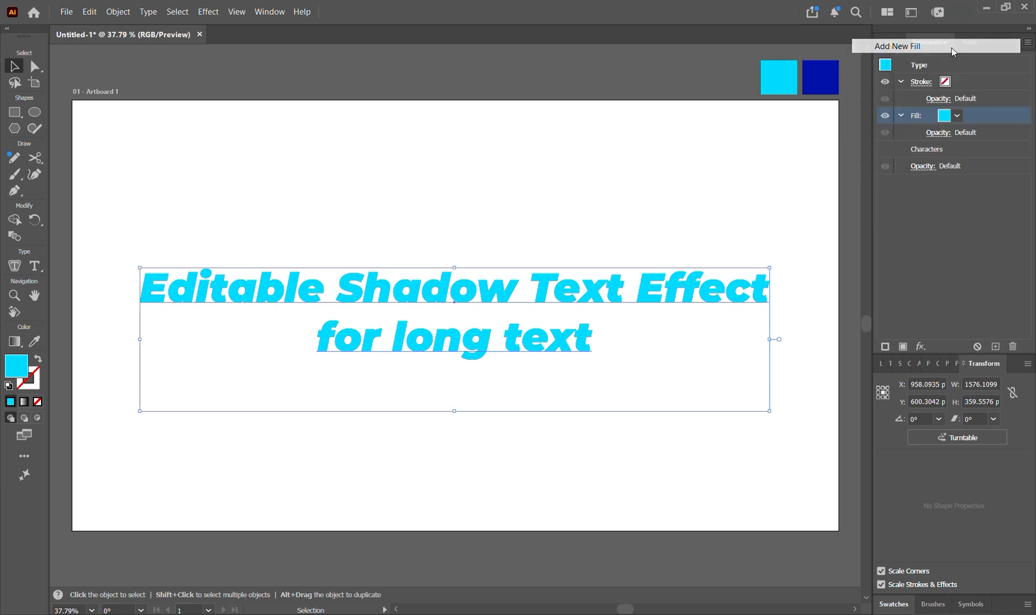
click(955, 152)
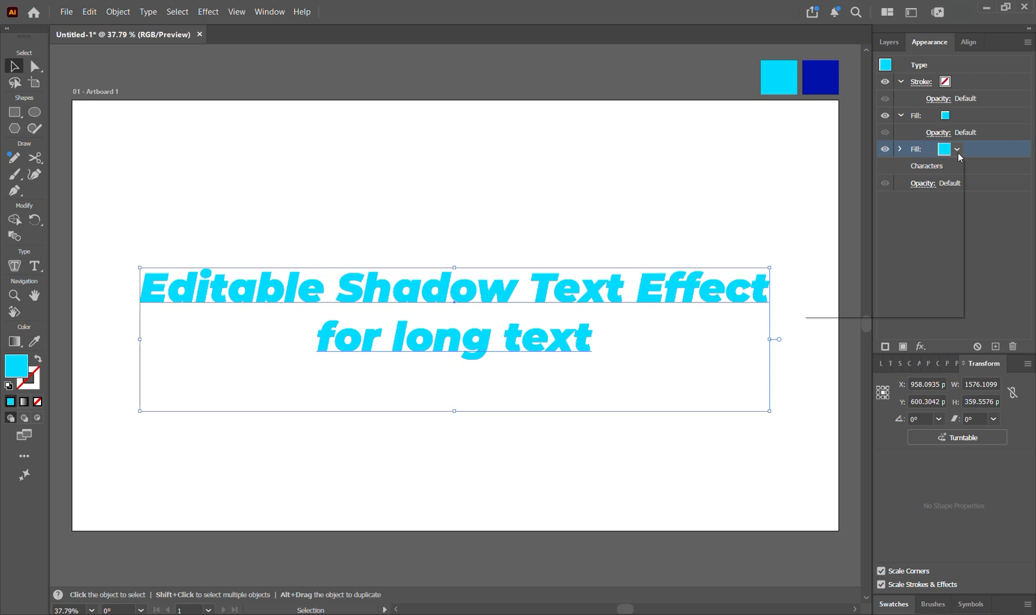
Step: Color the text's lower fill with the dark blue sampled from the square above the artboard
click(957, 150)
click(820, 249)
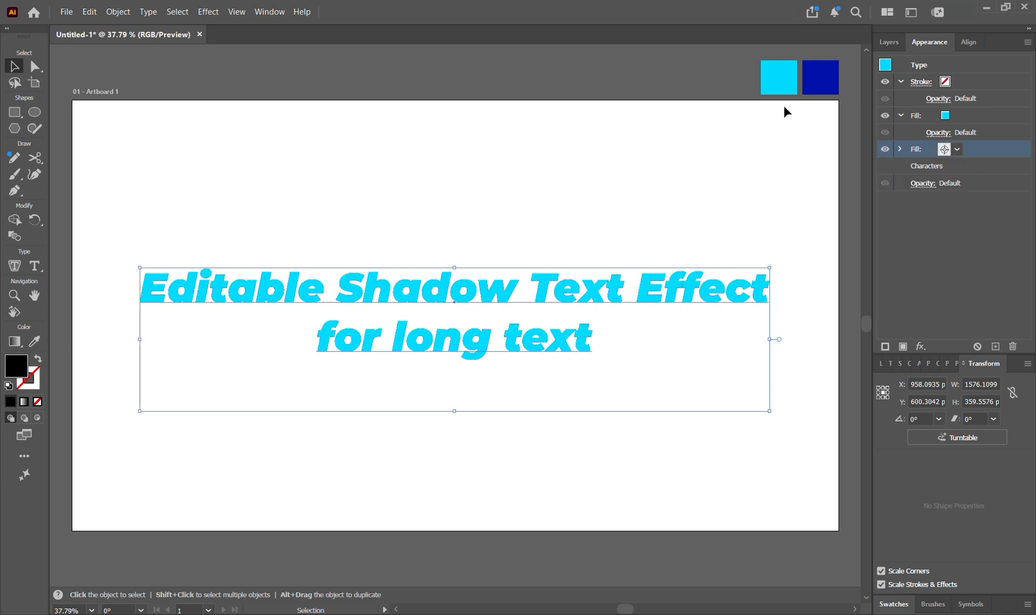
click(33, 345)
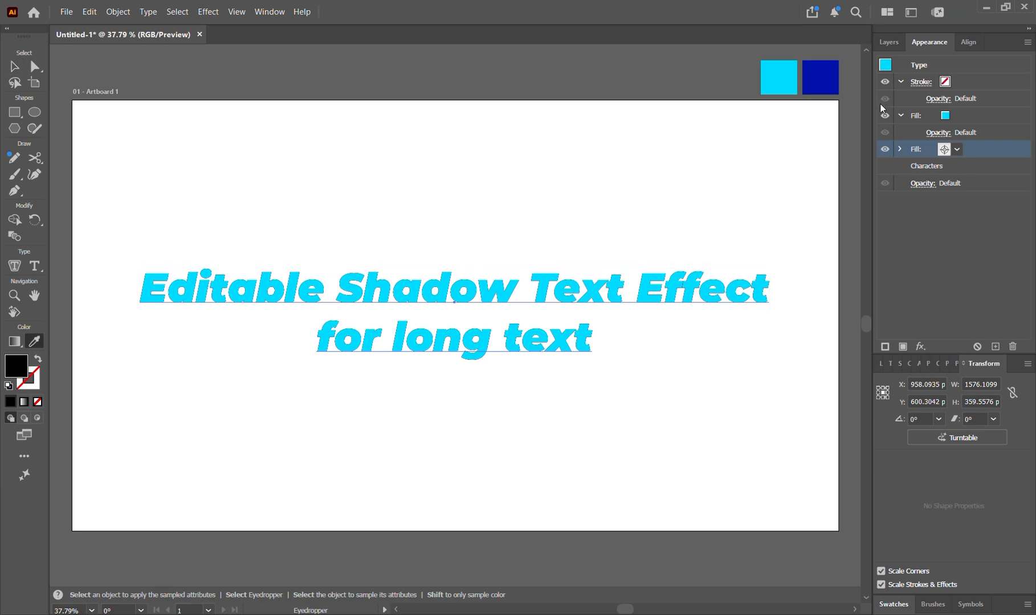
click(830, 72)
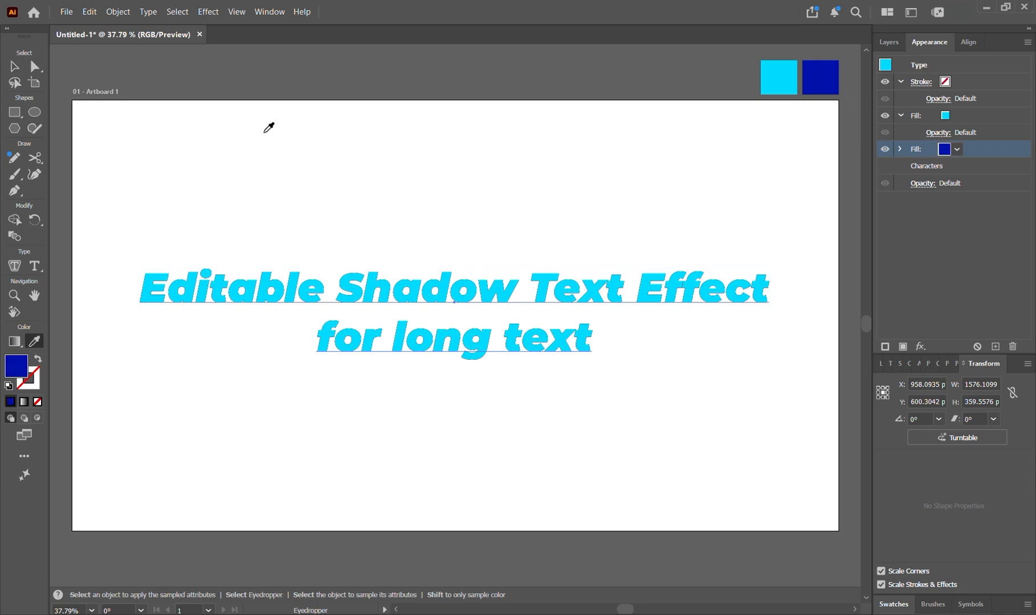
click(16, 66)
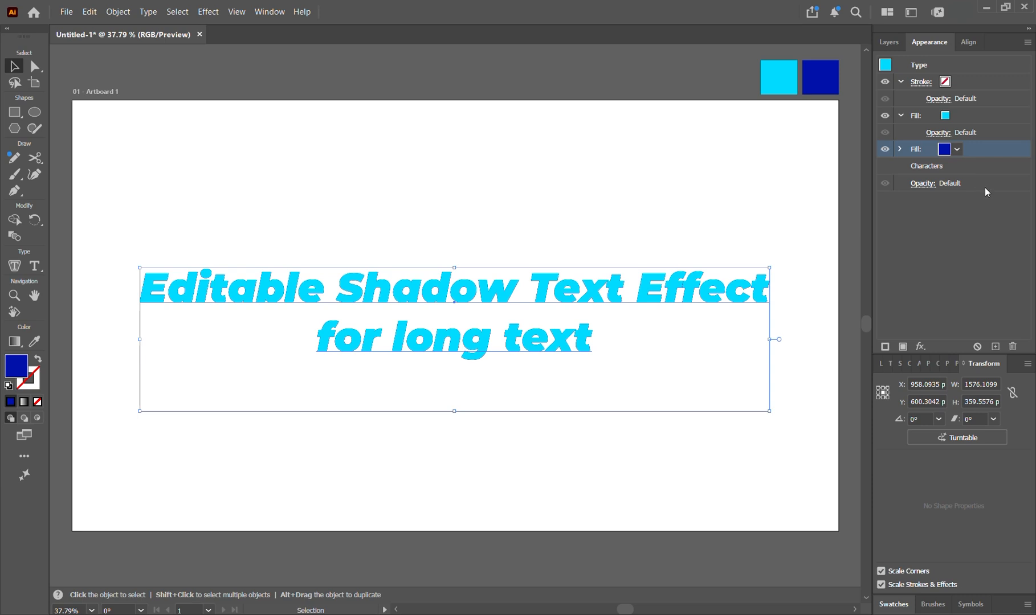
click(987, 207)
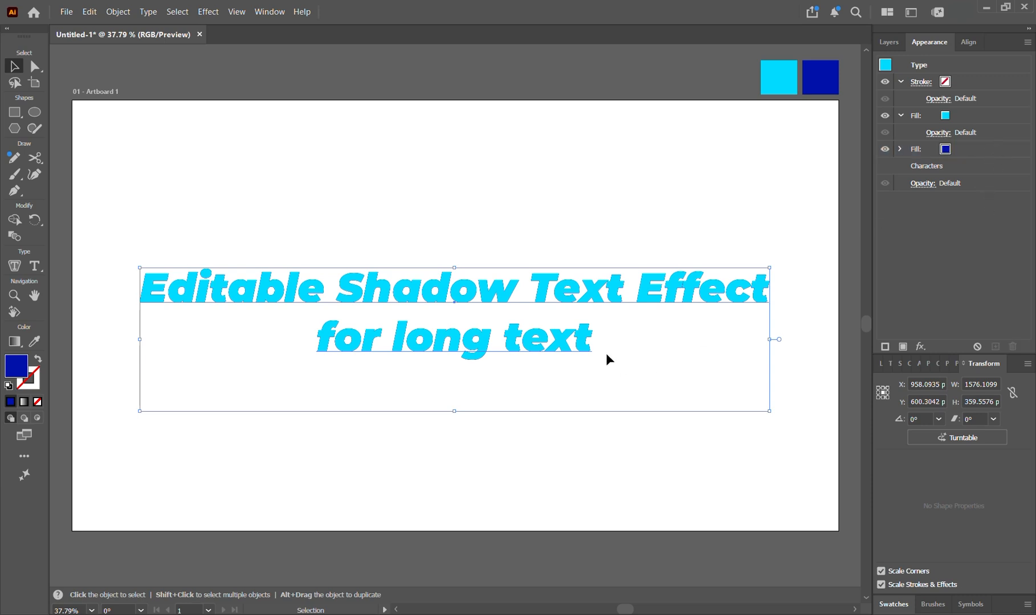
Step: Add a Transform effect to the dark blue fill with a move of 1 px horizontally and 1 px vertically
click(980, 149)
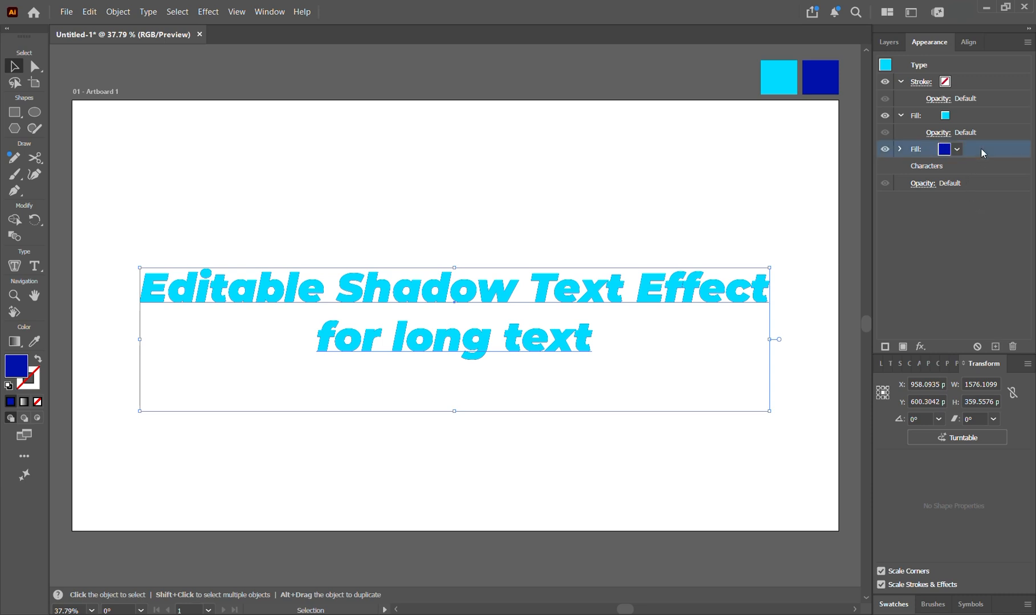
click(969, 114)
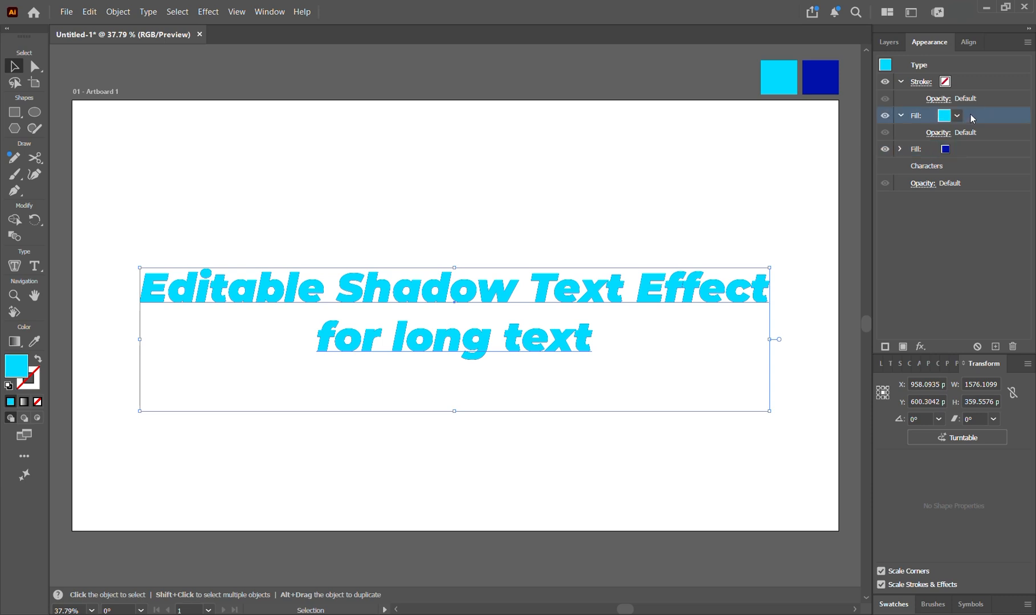
click(974, 149)
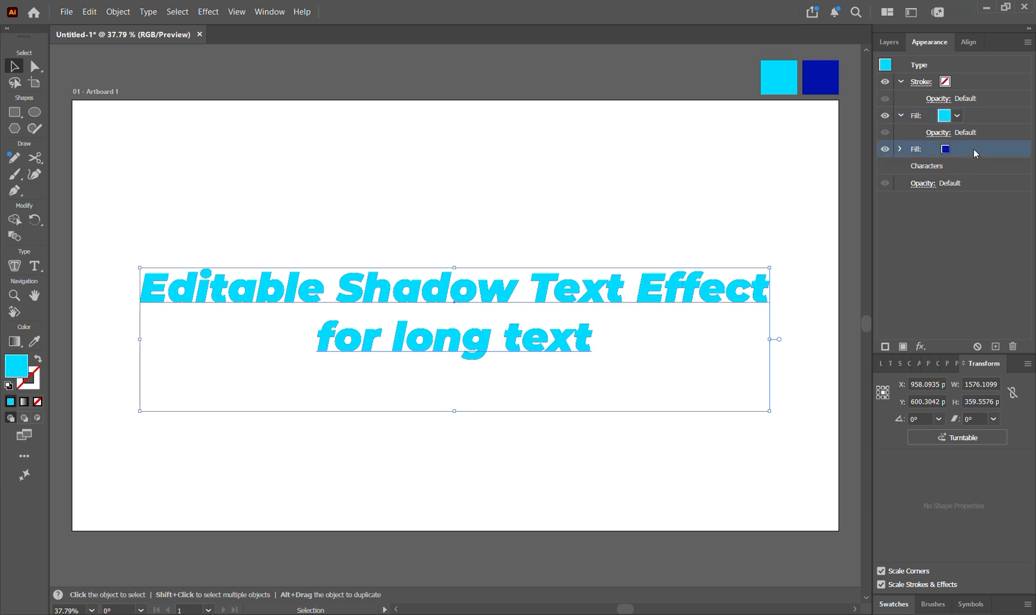
click(925, 346)
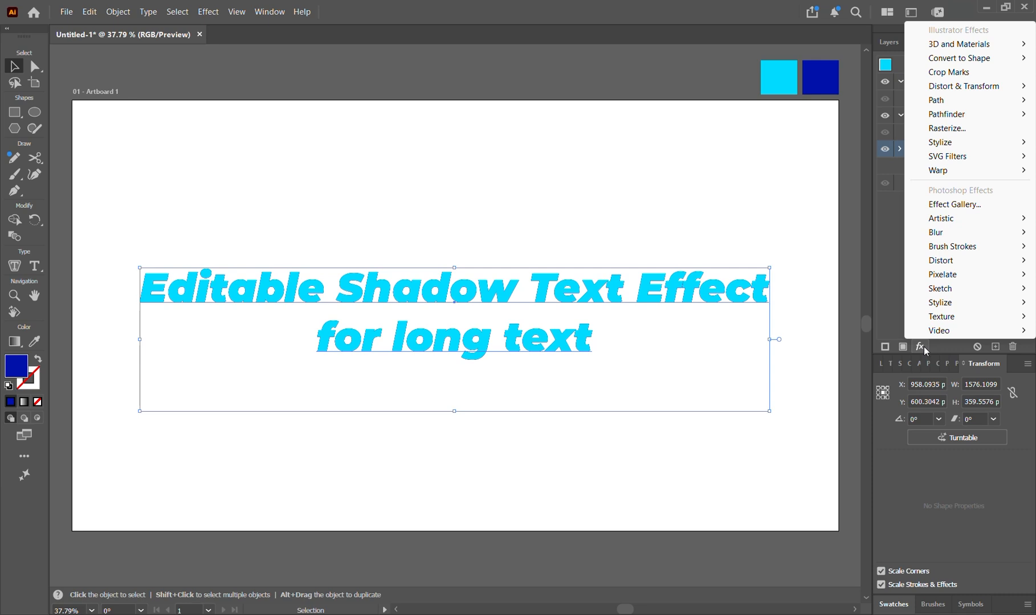
mouse_move(944, 91)
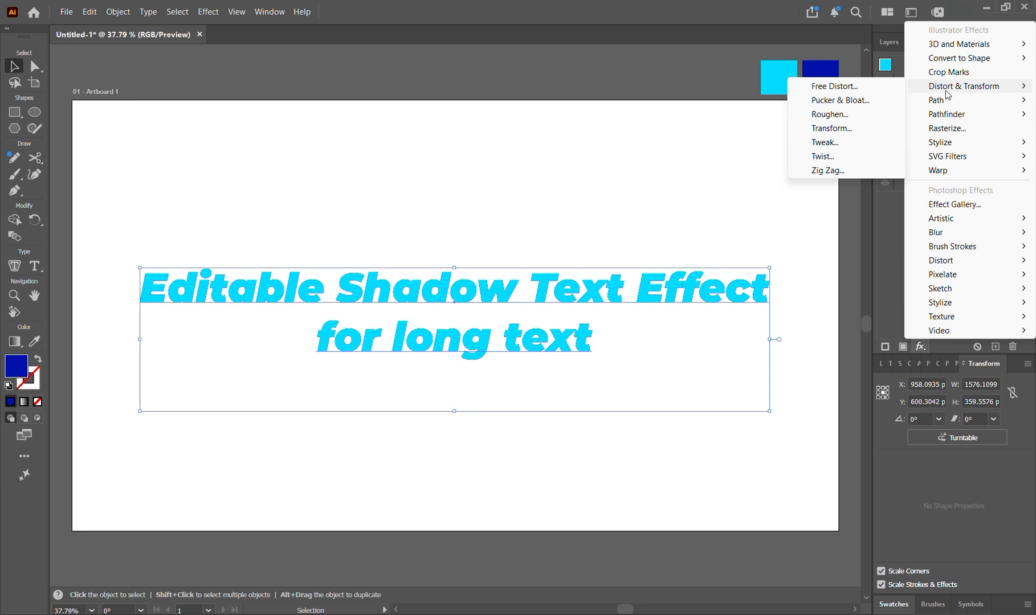
click(837, 131)
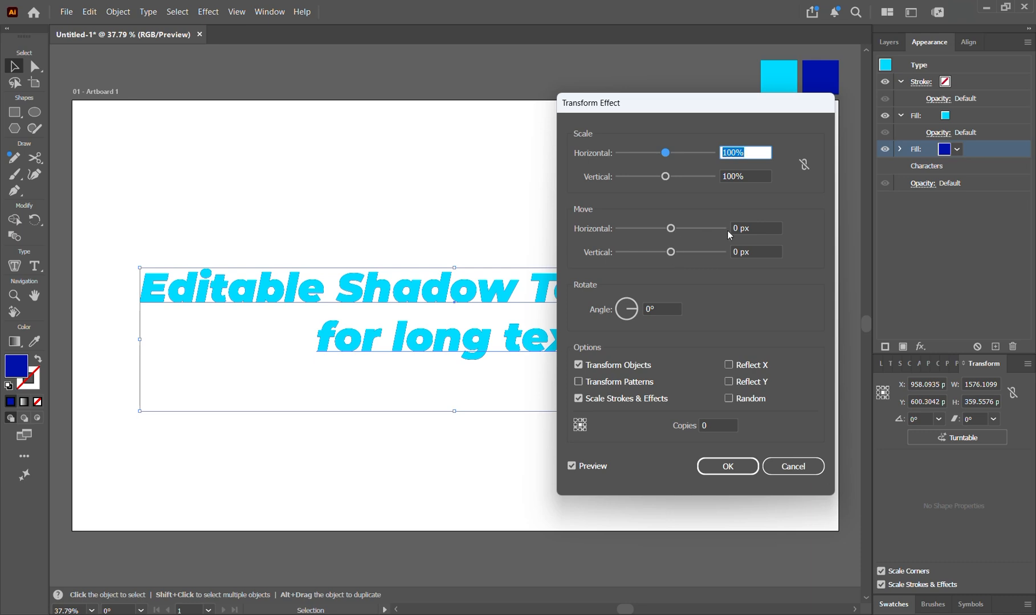
click(754, 223)
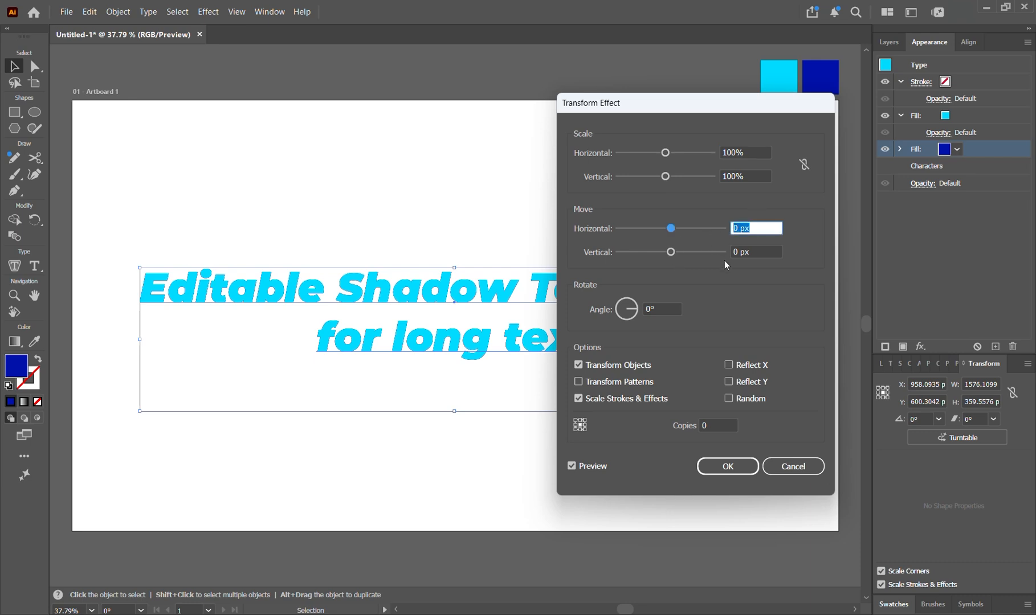
text(1)
click(765, 251)
text(1)
click(763, 229)
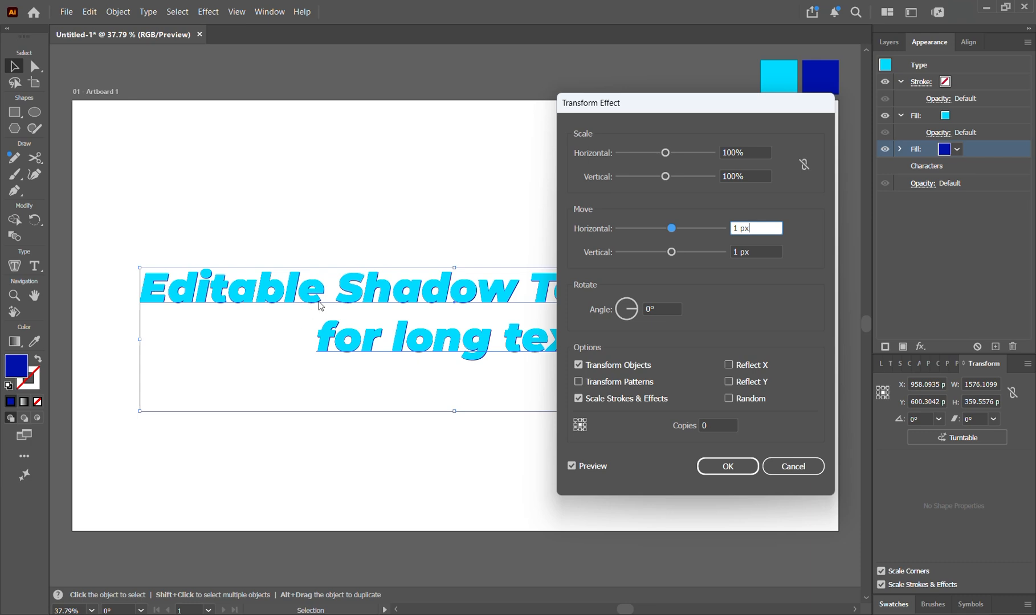
Step: Try 2 and 20 copies in the dark blue fill's Transform effect to compare the shadow depth
click(720, 426)
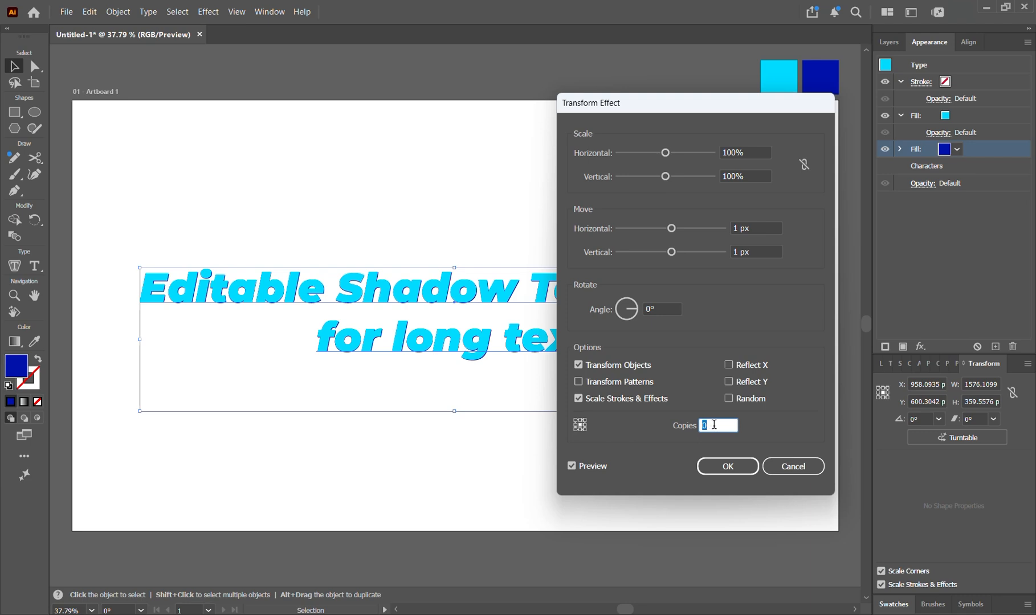
text(2)
click(753, 252)
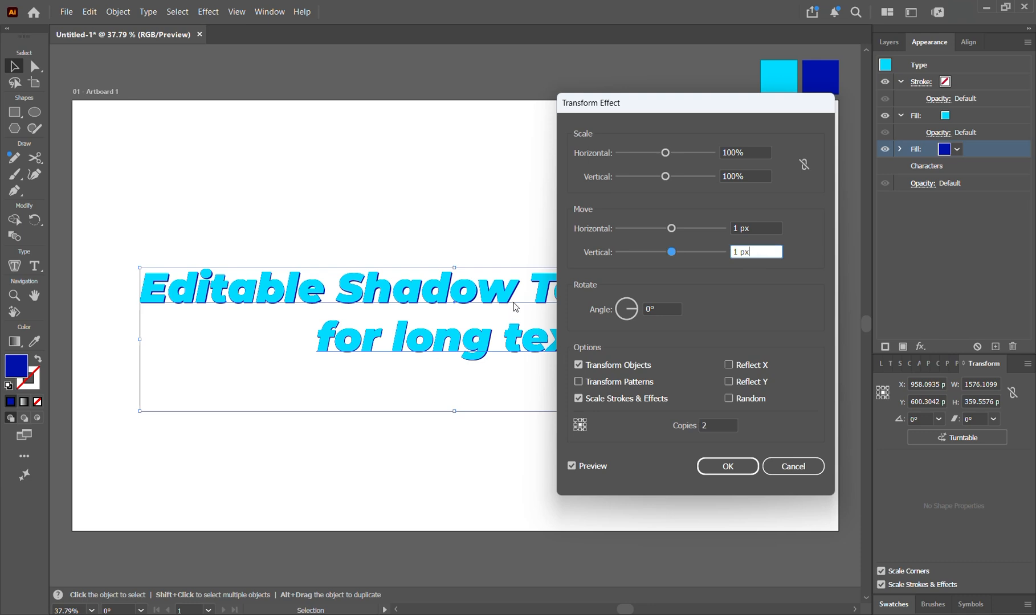
double_click(710, 428)
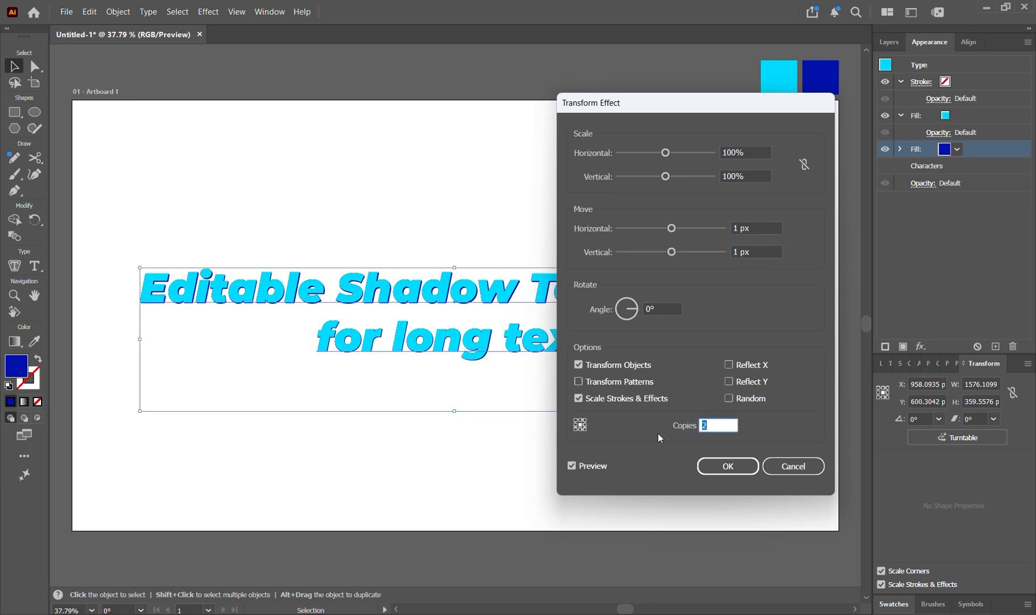
text(20)
key(Tab)
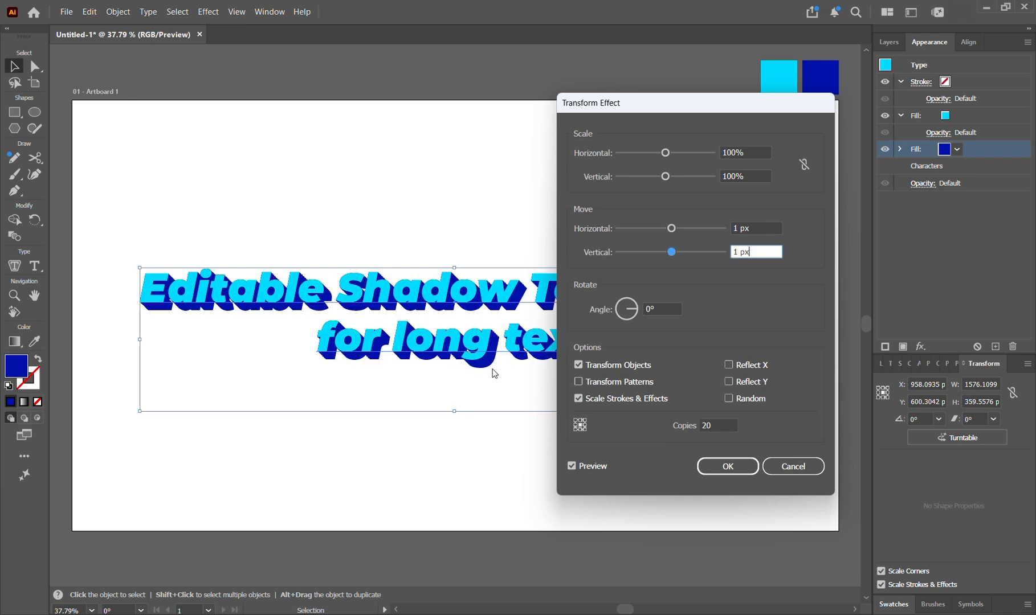
Step: Set the Transform effect to 10 copies, apply it to the dark blue fill, and deselect the text
double_click(712, 425)
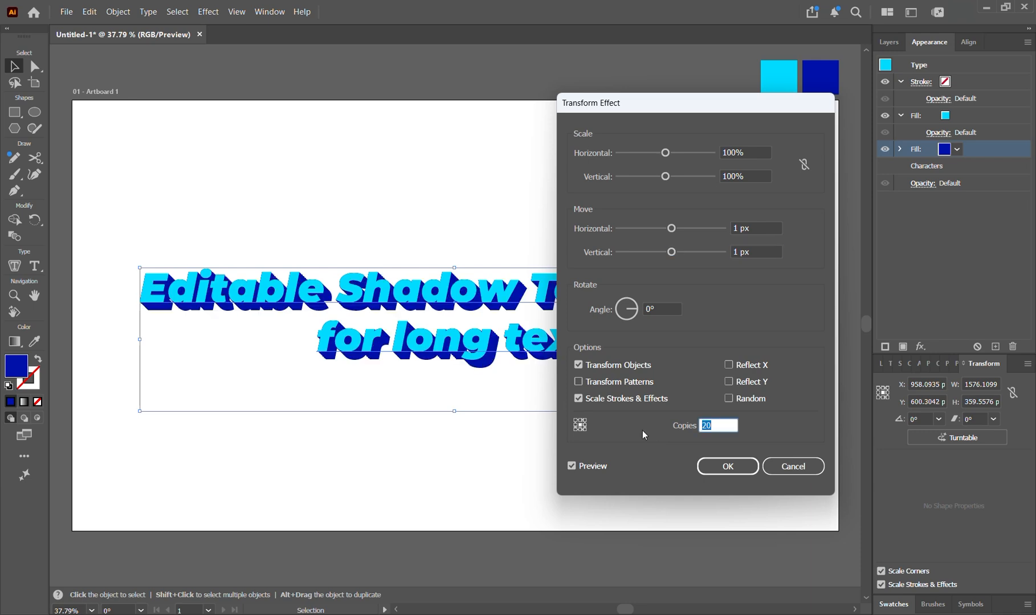
text(10)
click(758, 256)
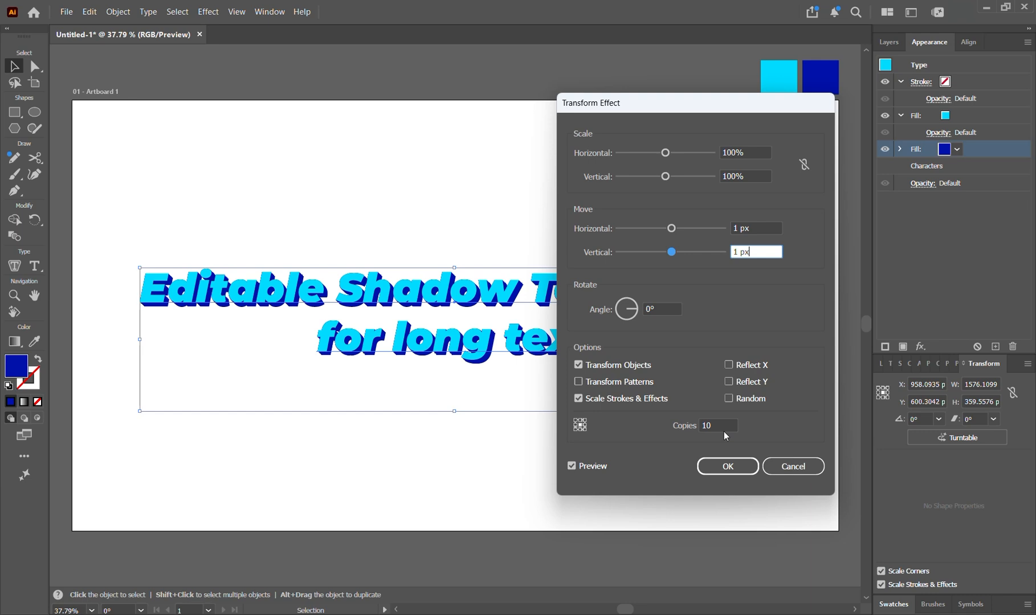
click(725, 465)
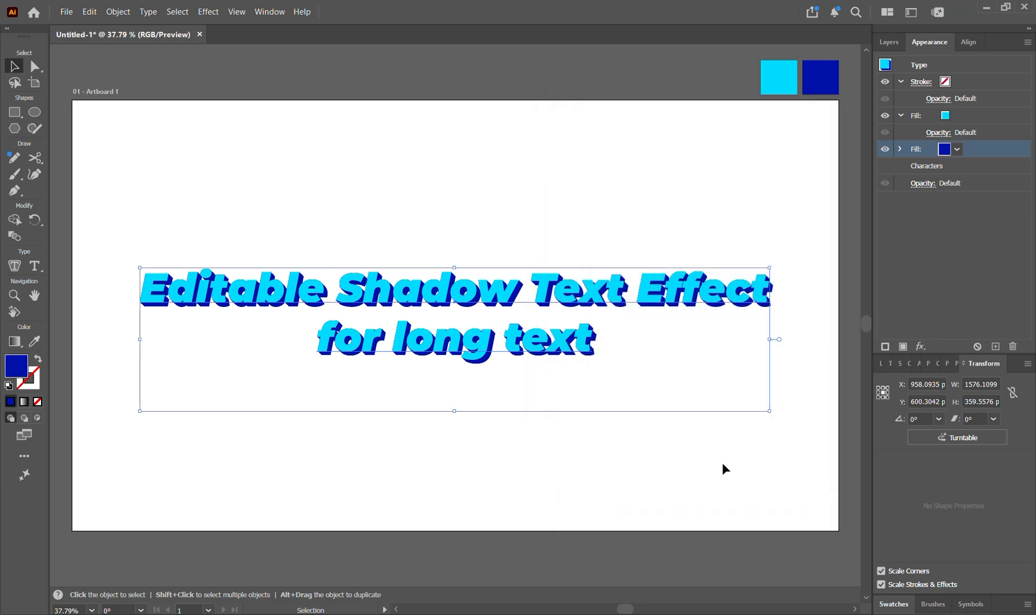
click(722, 464)
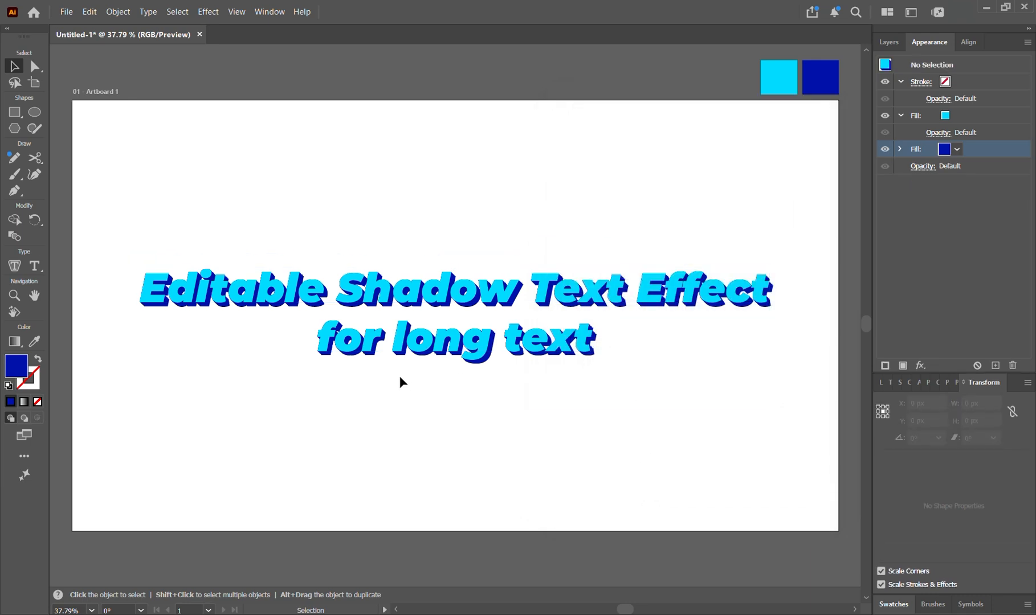
Step: Delete the word "Effect" from the text's first line and deselect the text
click(34, 265)
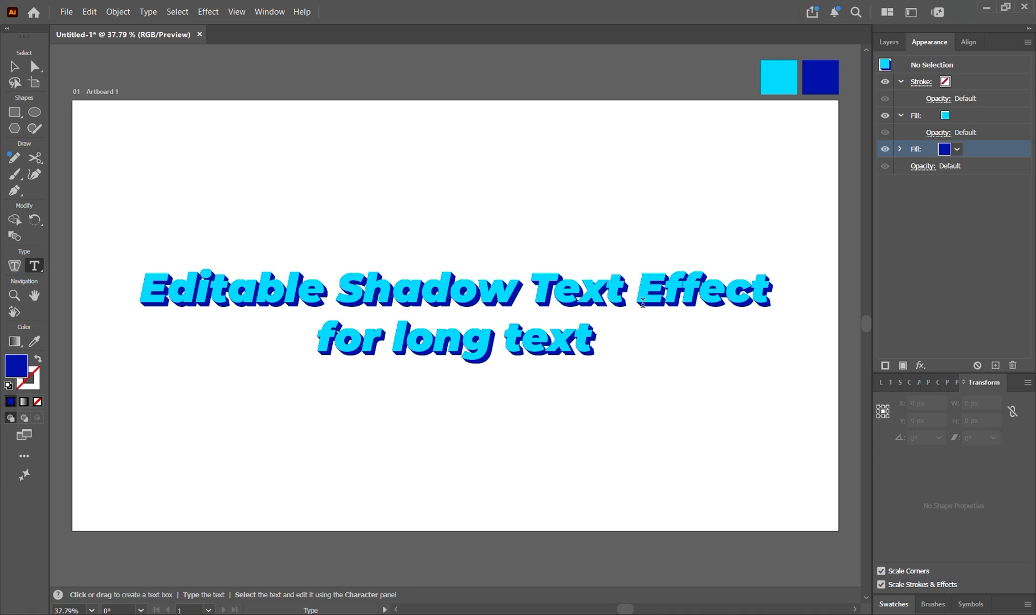
drag(635, 289, 807, 280)
key(BackSpace)
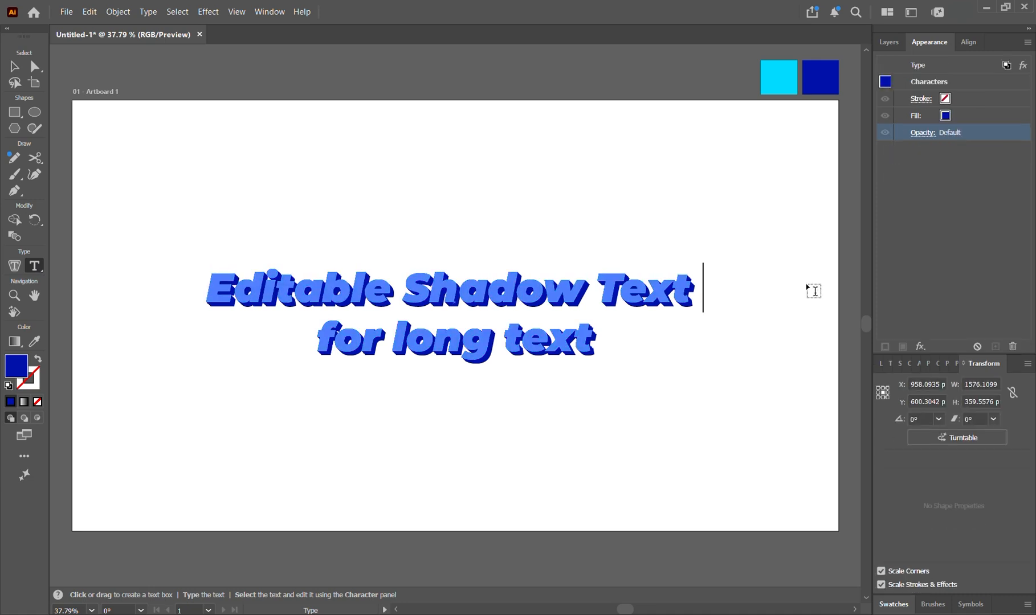
key(Escape)
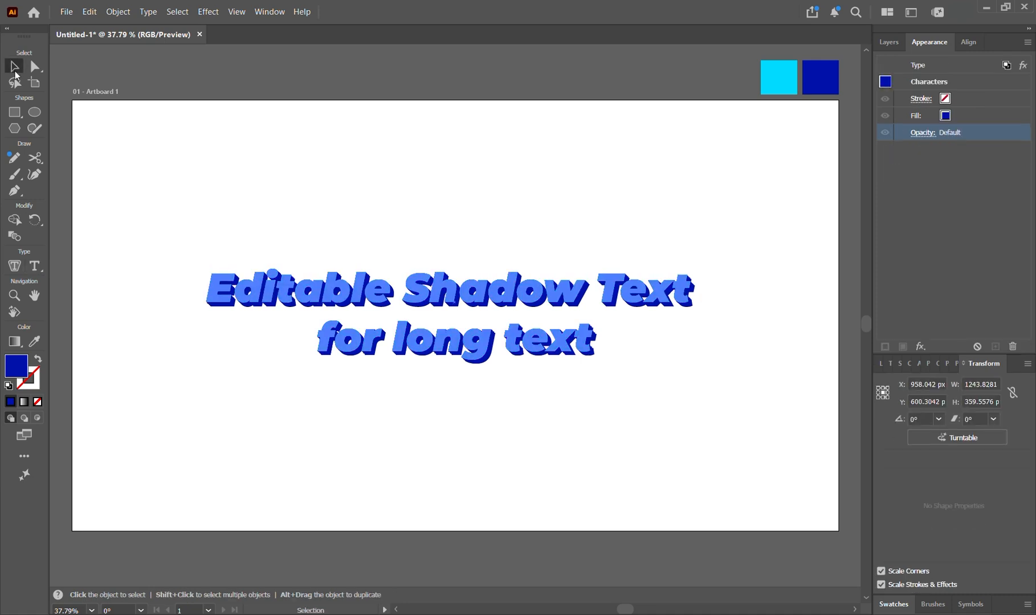
click(655, 499)
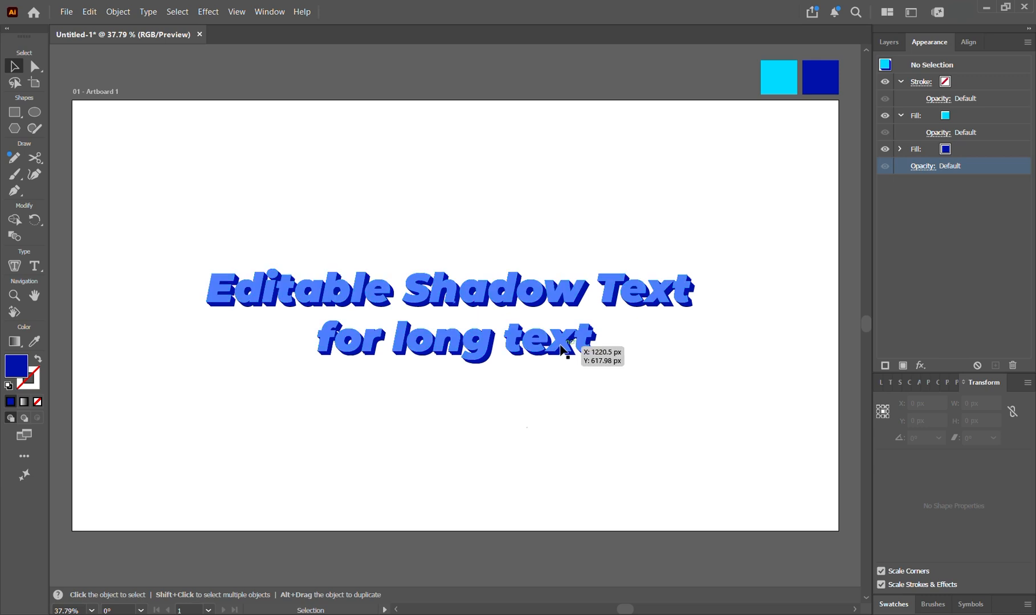